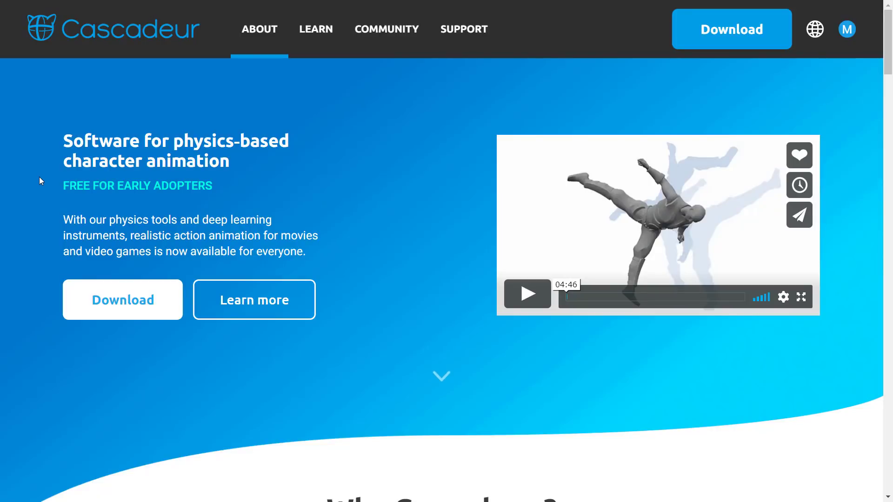
Scroll the Cascadeur About page's feature sections down to the program compatibility logos.
{"action": "mouse_move", "coordinate": [95, 3]}
{"action": "scroll", "coordinate": [411, 187], "scroll_direction": "down", "scroll_amount": 8}
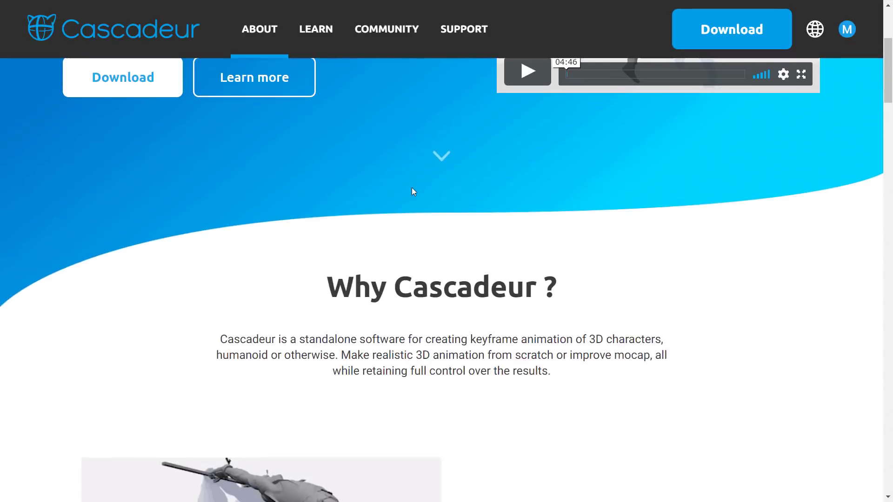
{"action": "scroll", "coordinate": [414, 192], "scroll_direction": "down", "scroll_amount": 4}
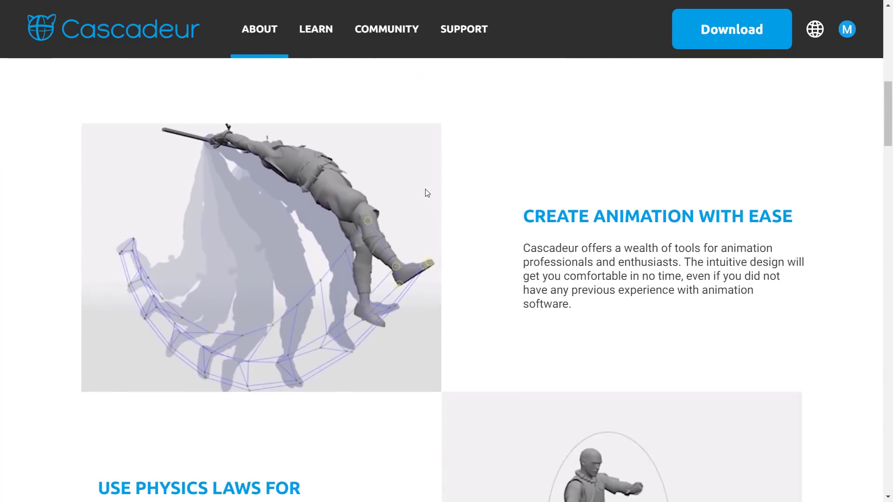
{"action": "scroll", "coordinate": [553, 227], "scroll_direction": "down", "scroll_amount": 5}
{"action": "scroll", "coordinate": [548, 228], "scroll_direction": "down", "scroll_amount": 6}
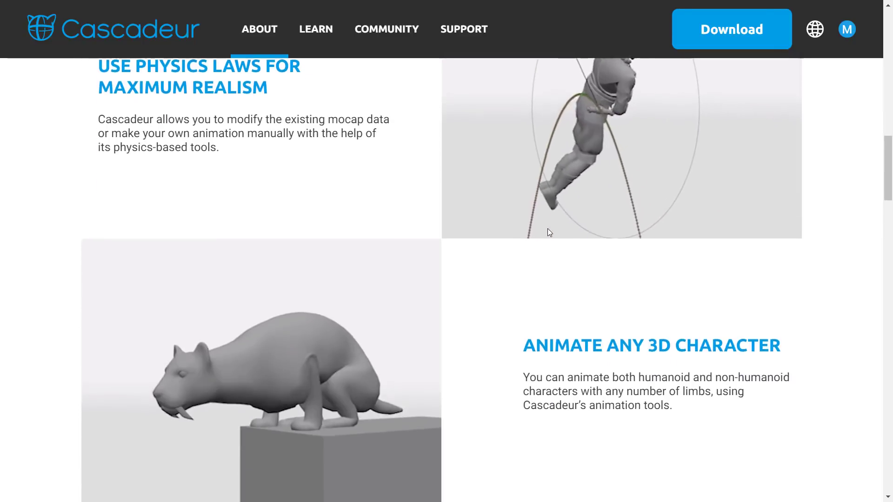
{"action": "scroll", "coordinate": [548, 229], "scroll_direction": "down", "scroll_amount": 10}
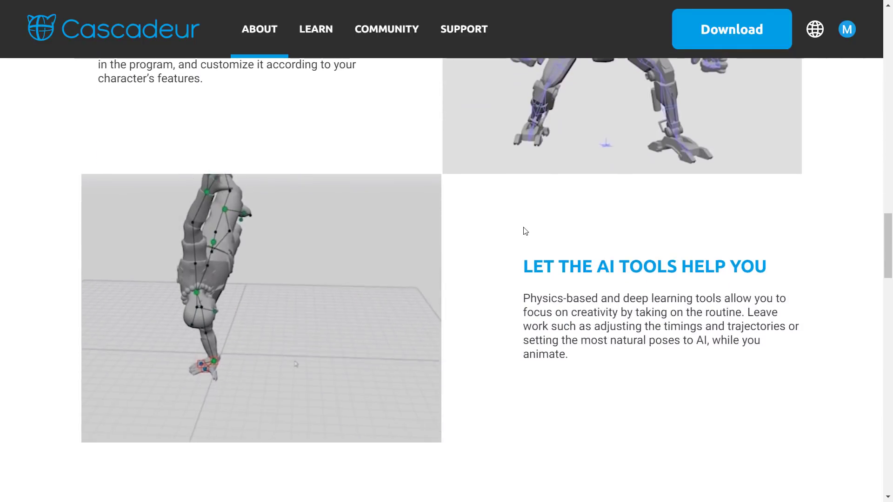
{"action": "scroll", "coordinate": [523, 230], "scroll_direction": "down", "scroll_amount": 2}
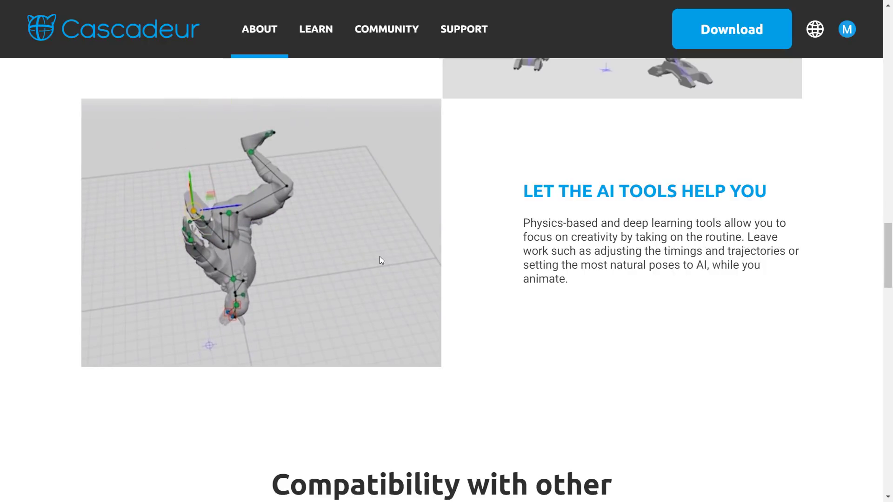
{"action": "scroll", "coordinate": [380, 258], "scroll_direction": "down", "scroll_amount": 2}
{"action": "scroll", "coordinate": [382, 260], "scroll_direction": "down", "scroll_amount": 5}
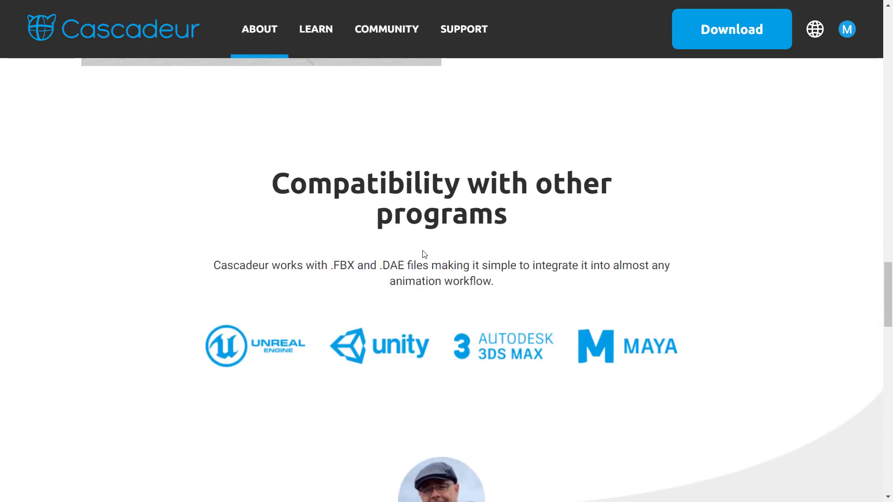
{"action": "scroll", "coordinate": [584, 312], "scroll_direction": "up", "scroll_amount": 7}
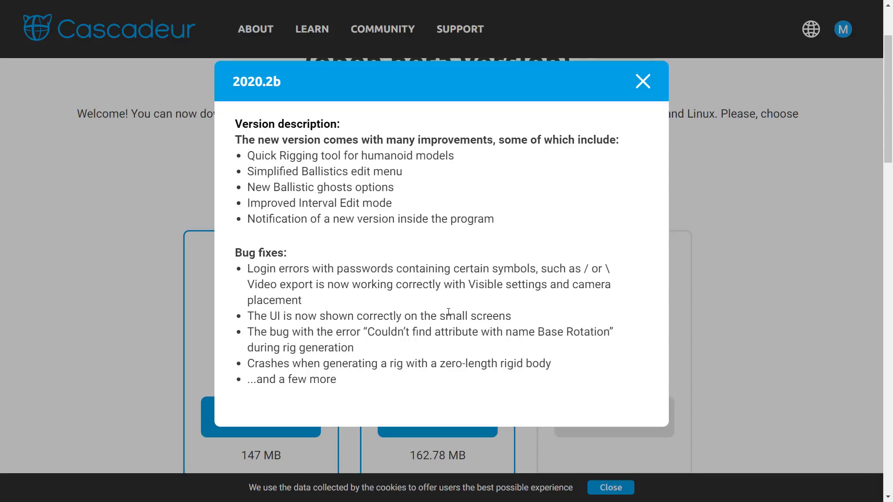
Switch from the 2020.2b release notes in the browser to the Cascadeur editor.
{"action": "key", "text": "alt+Tab"}
{"action": "key", "text": "alt+Tab"}
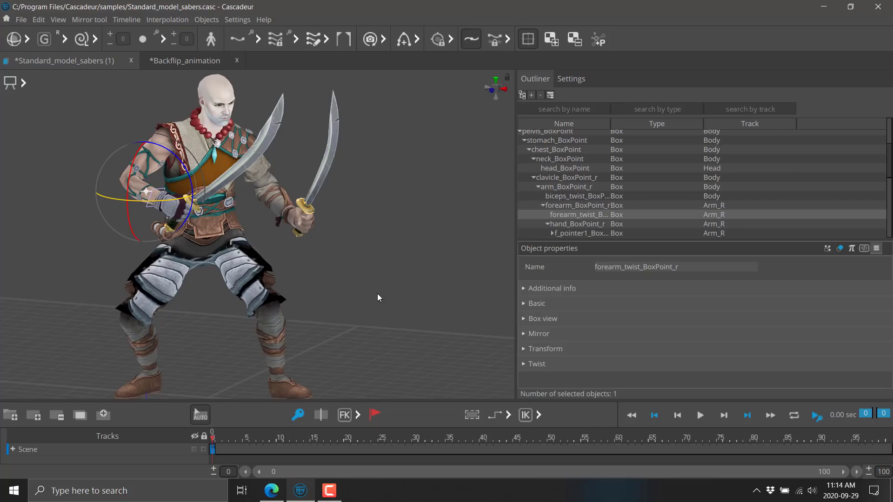
Switch to the Backflip_animation scene and play the backflip.
{"action": "scroll", "coordinate": [378, 295], "scroll_direction": "down", "scroll_amount": 3}
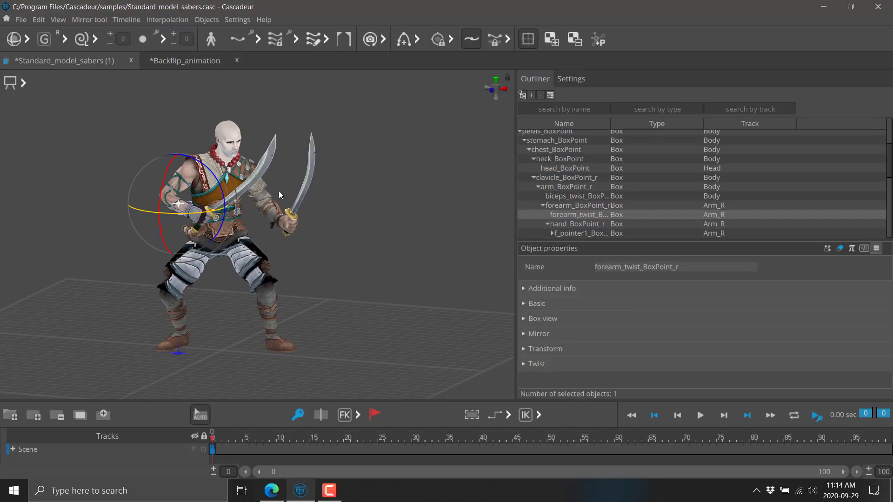
{"action": "left_click", "coordinate": [185, 63]}
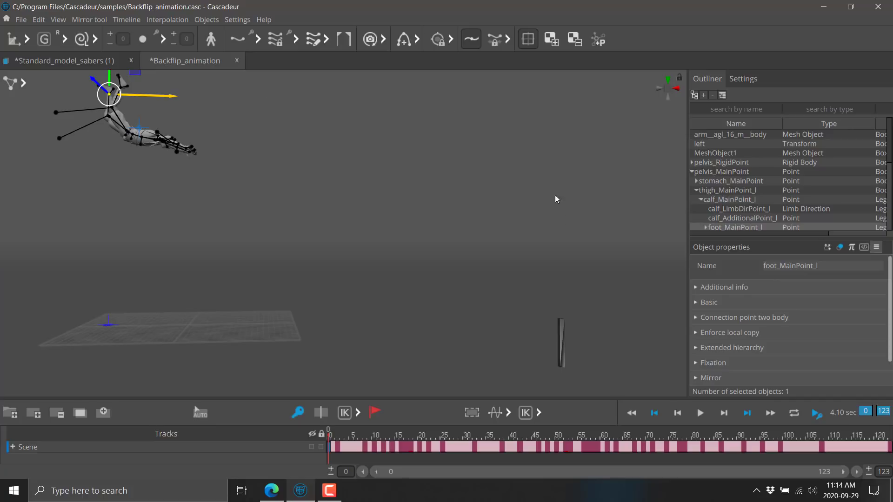
{"action": "left_click", "coordinate": [701, 413]}
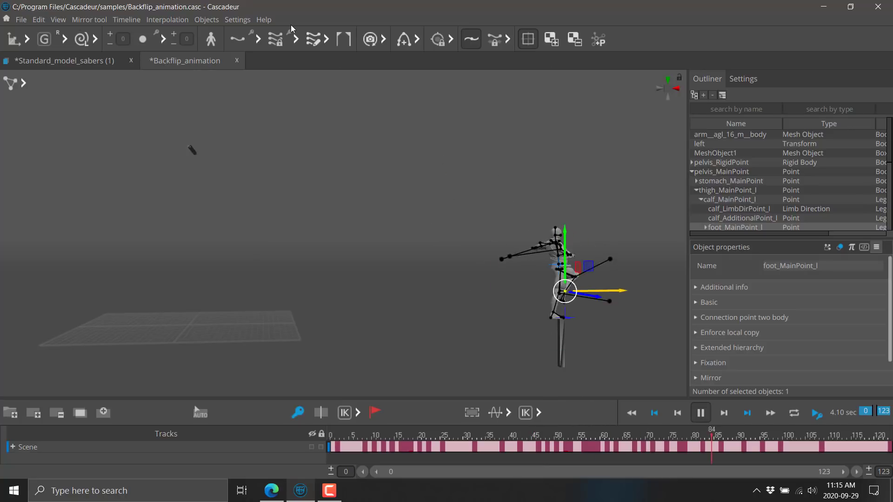
Show the character's trajectory and scrub to frame 44, then to frame 112.
{"action": "left_click", "coordinate": [404, 42]}
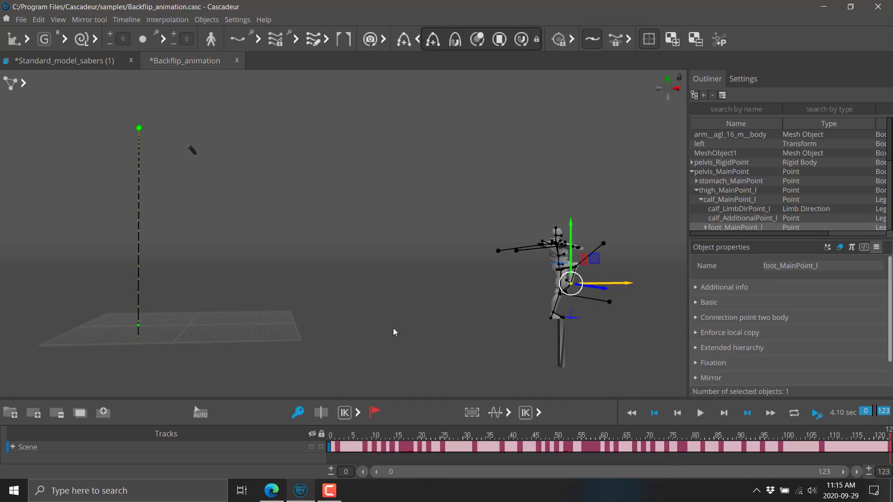
{"action": "left_click_drag", "start_coordinate": [702, 450], "coordinate": [370, 477]}
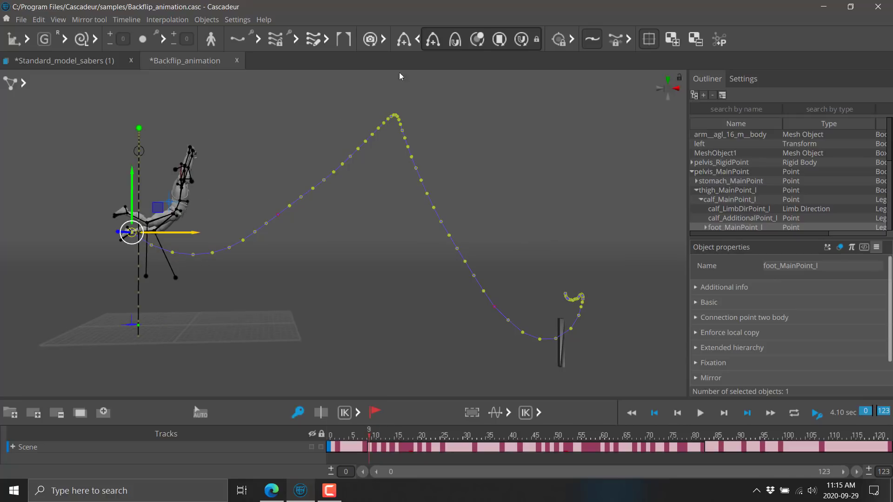
{"action": "left_click", "coordinate": [403, 115]}
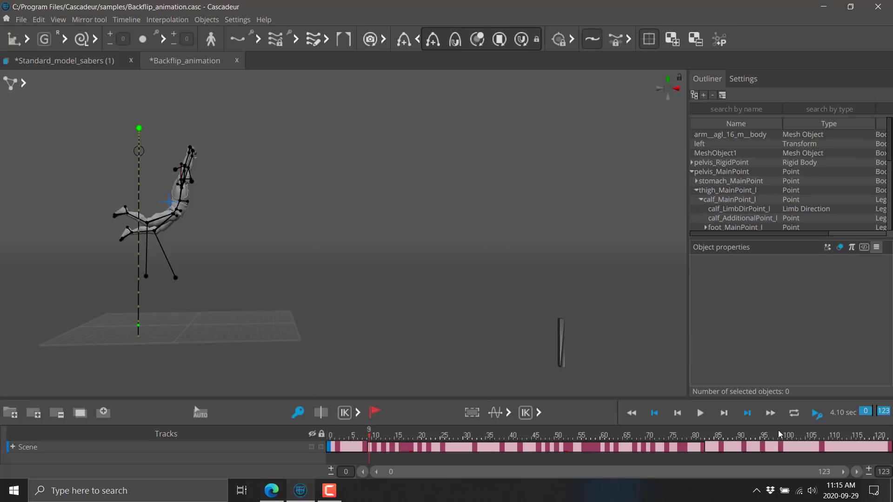
{"action": "left_click_drag", "start_coordinate": [798, 450], "coordinate": [840, 449]}
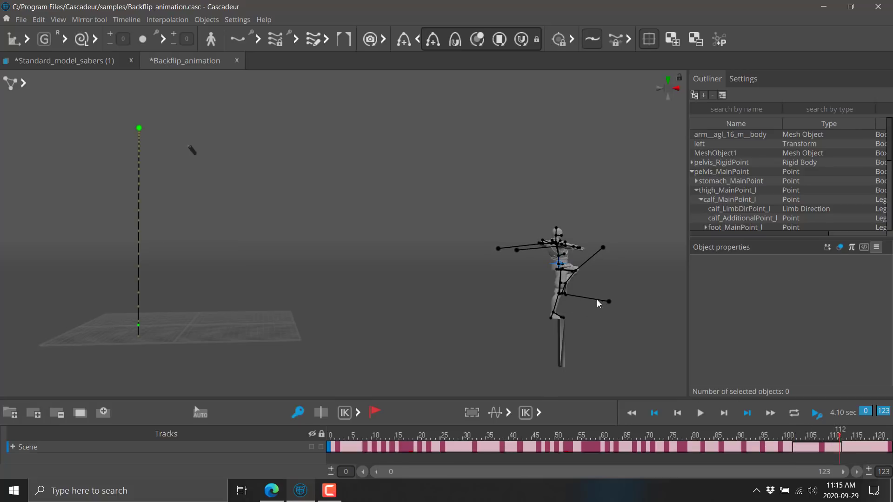
Orbit to a side view and drag the foot_MainPoint_l joint right along X.
{"action": "mouse_move", "coordinate": [598, 303]}
{"action": "right_mouse_down"}
{"action": "mouse_move", "coordinate": [498, 297]}
{"action": "mouse_move", "coordinate": [594, 307]}
{"action": "right_mouse_up"}
{"action": "scroll", "coordinate": [470, 290], "scroll_direction": "up", "scroll_amount": 5}
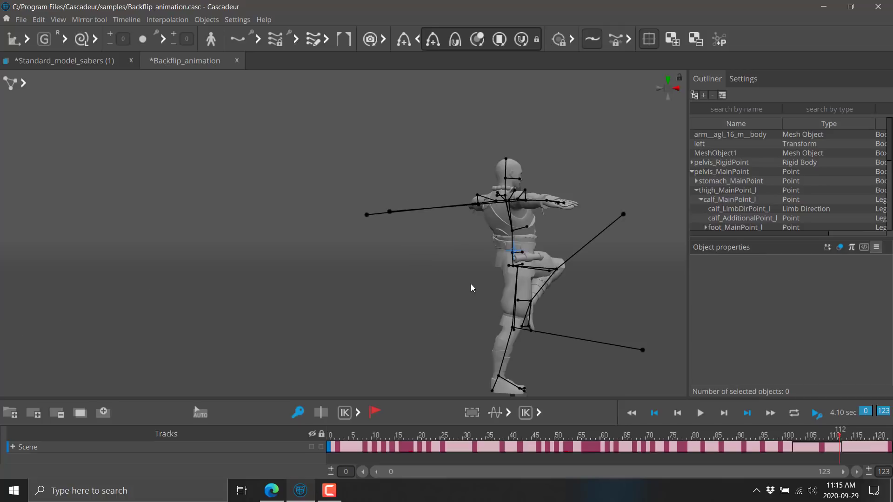
{"action": "right_click_drag", "start_coordinate": [471, 285], "coordinate": [364, 273]}
{"action": "left_click", "coordinate": [363, 272]}
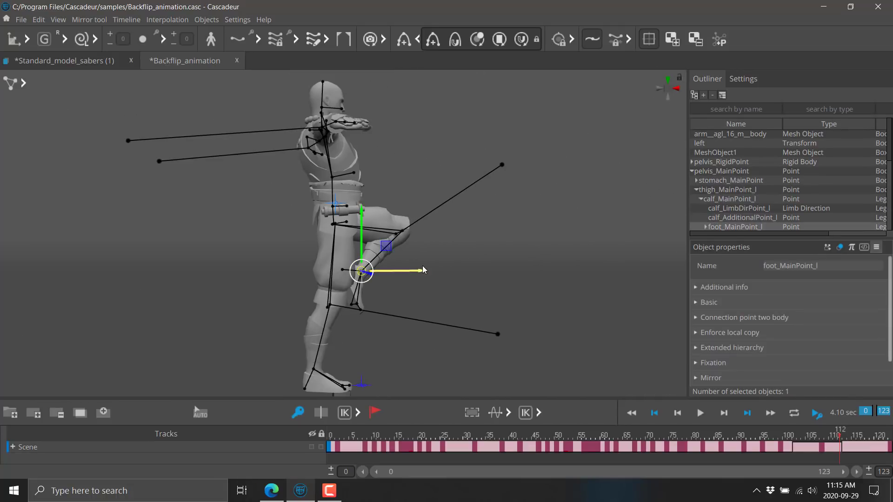
{"action": "left_click_drag", "start_coordinate": [421, 270], "coordinate": [441, 272]}
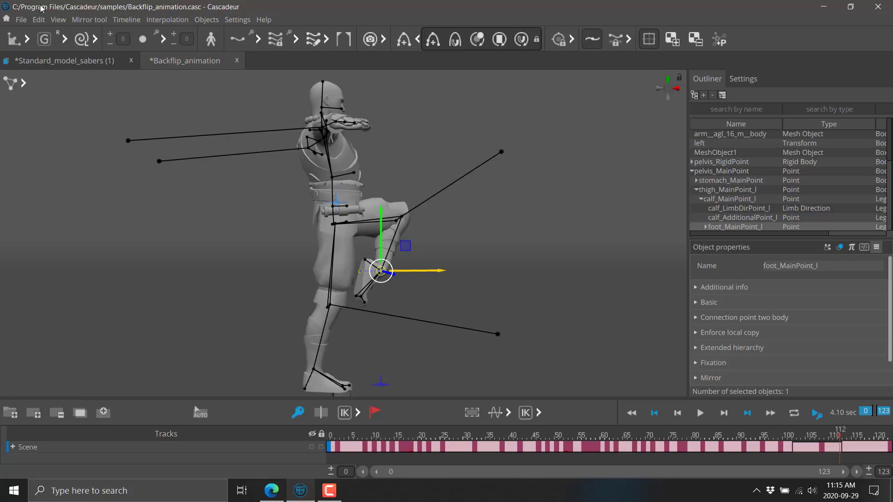
Create a new empty scene from the File menu.
{"action": "left_click", "coordinate": [21, 20]}
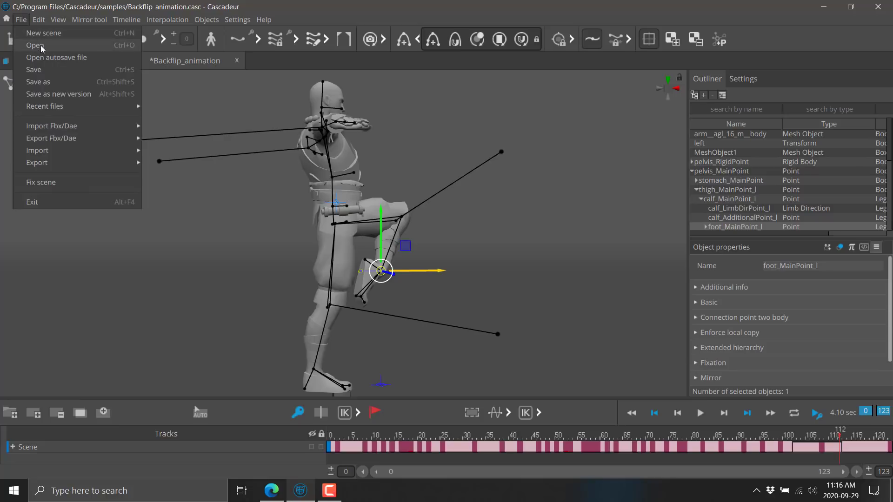
{"action": "mouse_move", "coordinate": [68, 130]}
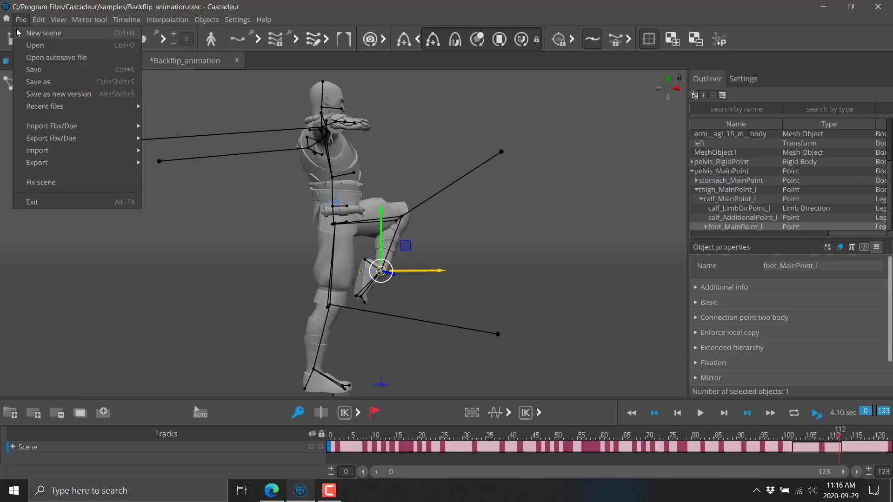
{"action": "left_click", "coordinate": [37, 33]}
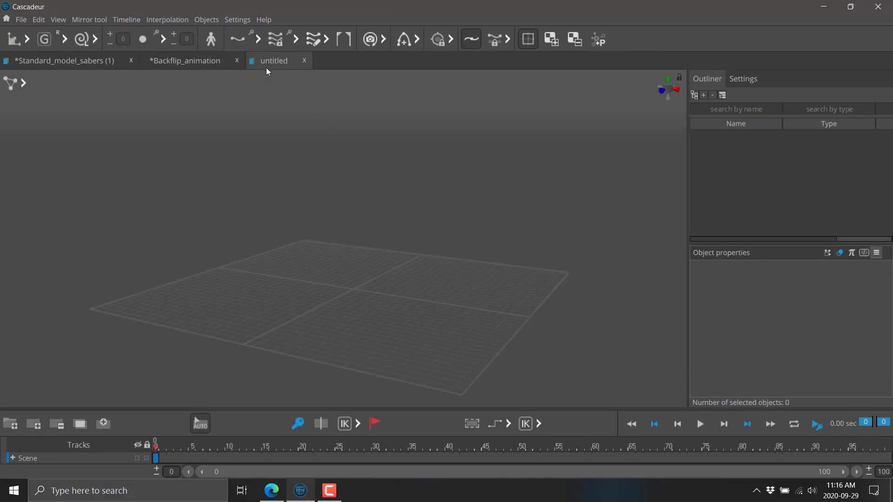
Import Ch24_nonPBR.fbx from Downloads using Import Fbx/Dae > Add model to selected.
{"action": "left_click", "coordinate": [21, 19]}
{"action": "mouse_move", "coordinate": [32, 130]}
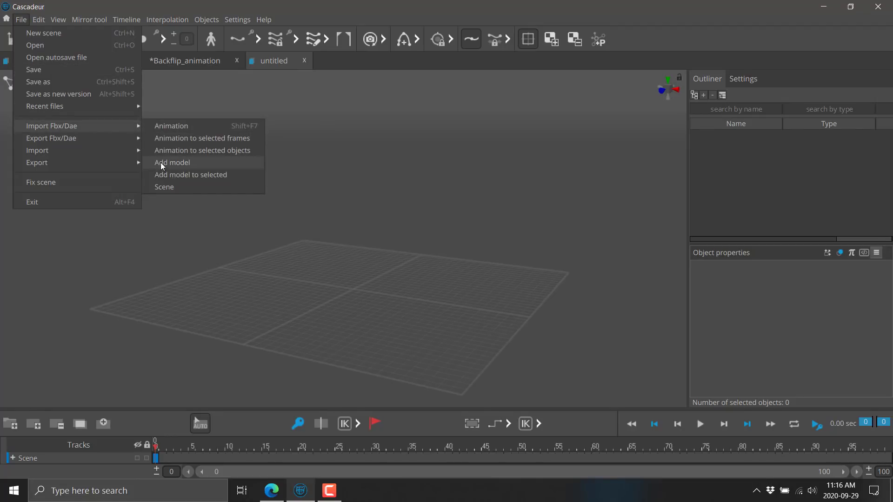
{"action": "left_click", "coordinate": [188, 175]}
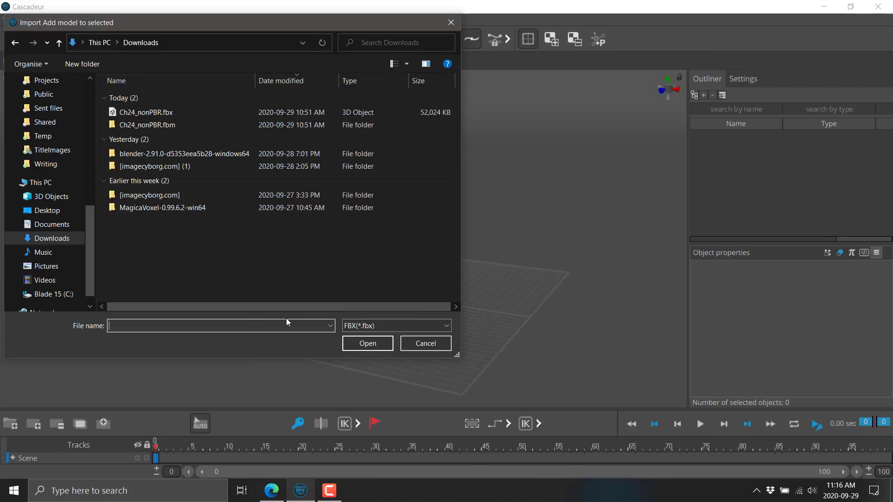
{"action": "double_click", "coordinate": [154, 112]}
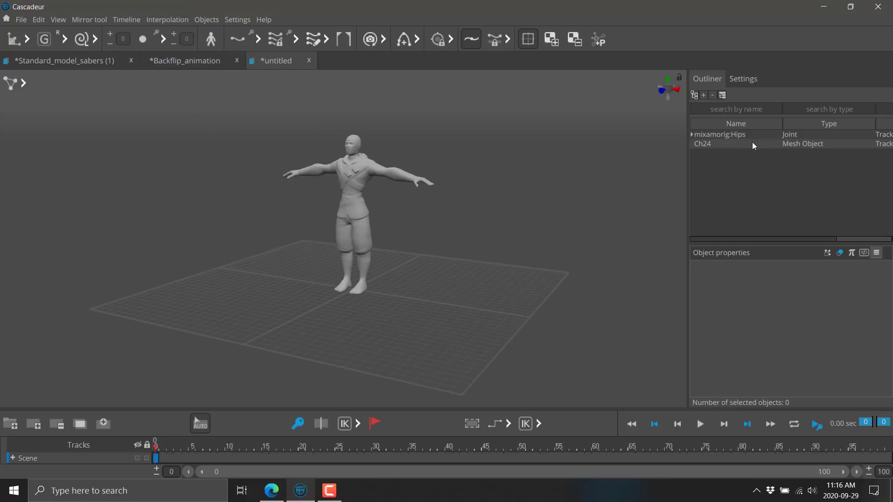
Select the mixamorig:Hips root joint and launch the Quick rigging tool from Objects.
{"action": "left_click", "coordinate": [714, 146]}
{"action": "left_click", "coordinate": [722, 134]}
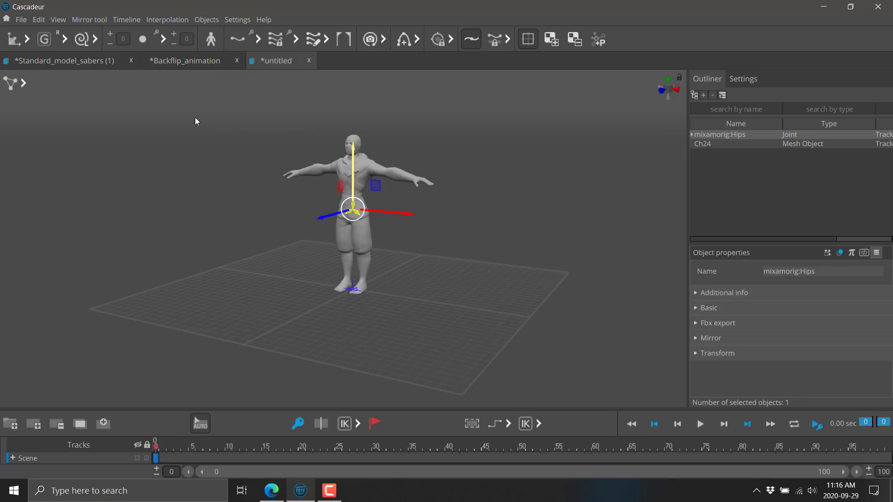
{"action": "left_click", "coordinate": [234, 21]}
{"action": "mouse_move", "coordinate": [218, 19]}
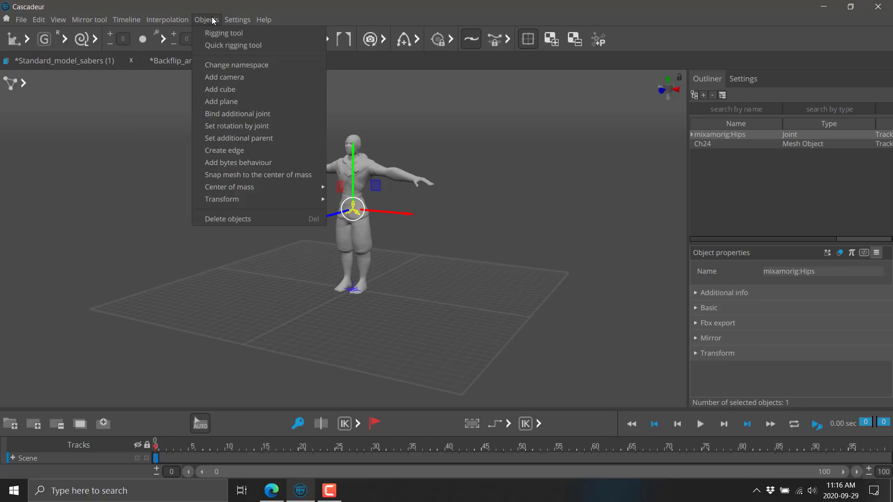
{"action": "left_click", "coordinate": [241, 47]}
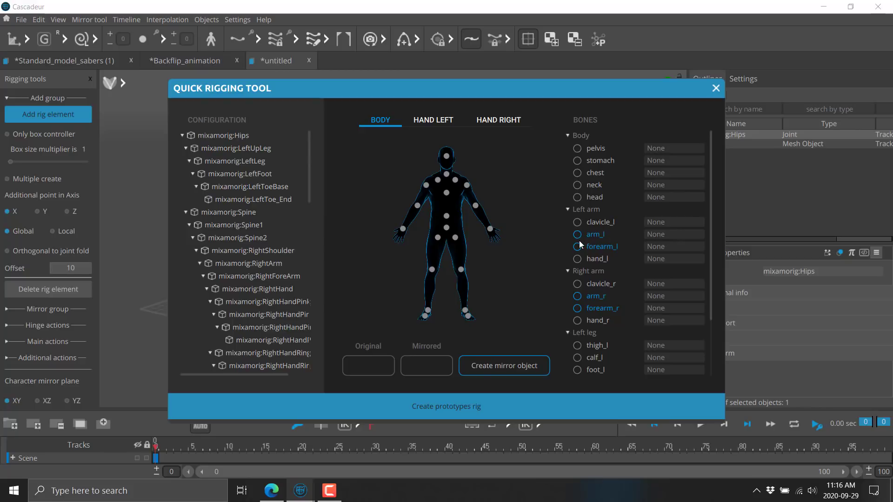
Map mixamorig:LeftArm onto the arm_l bone.
{"action": "scroll", "coordinate": [222, 261], "scroll_direction": "down", "scroll_amount": 10}
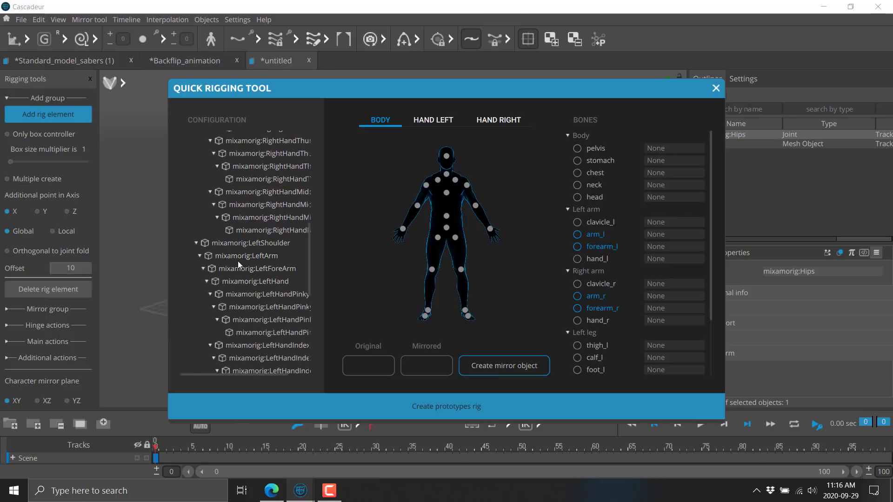
{"action": "left_click_drag", "start_coordinate": [235, 256], "coordinate": [517, 248]}
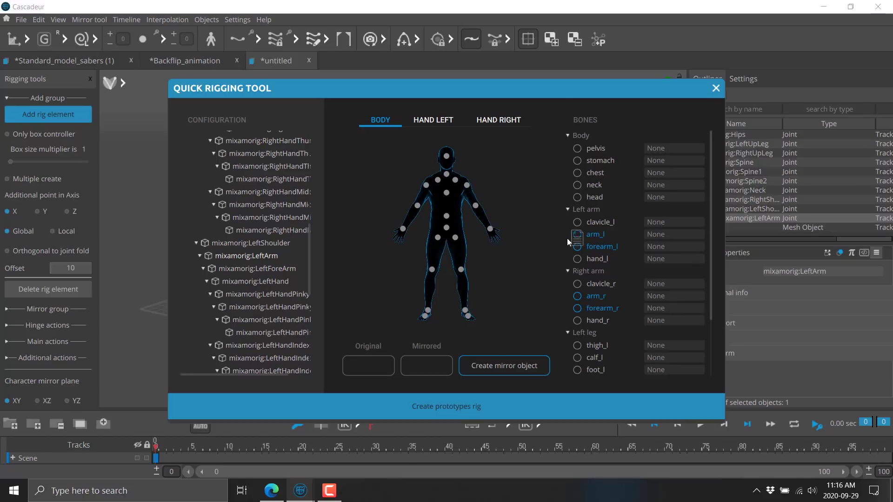
{"action": "left_click_drag", "start_coordinate": [569, 238], "coordinate": [658, 238]}
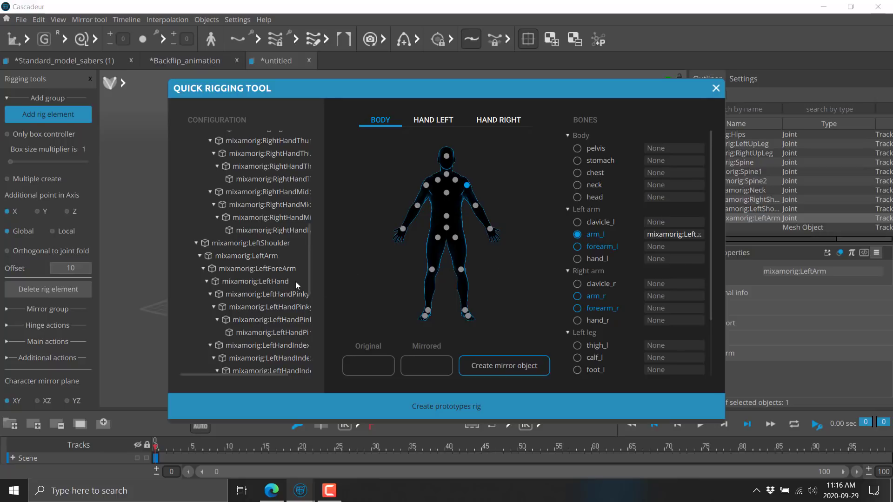
Map mixamorig:Head onto the head bone, close the tool, and bring the browser forward.
{"action": "scroll", "coordinate": [618, 321], "scroll_direction": "down", "scroll_amount": 3}
{"action": "scroll", "coordinate": [618, 321], "scroll_direction": "up", "scroll_amount": 3}
{"action": "scroll", "coordinate": [244, 283], "scroll_direction": "down", "scroll_amount": 5}
{"action": "scroll", "coordinate": [244, 283], "scroll_direction": "down", "scroll_amount": 2}
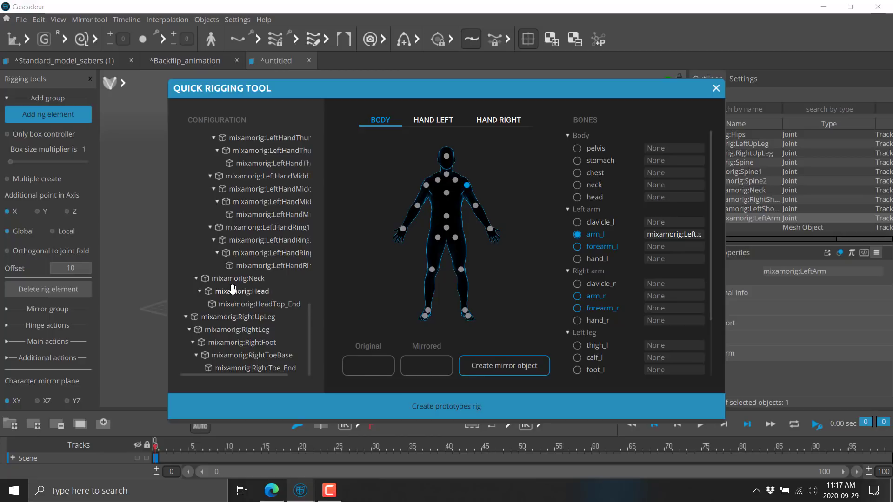
{"action": "left_click", "coordinate": [242, 292]}
{"action": "mouse_move", "coordinate": [570, 198]}
{"action": "left_mouse_down"}
{"action": "mouse_move", "coordinate": [587, 173]}
{"action": "mouse_move", "coordinate": [589, 191]}
{"action": "mouse_move", "coordinate": [578, 200]}
{"action": "left_mouse_up"}
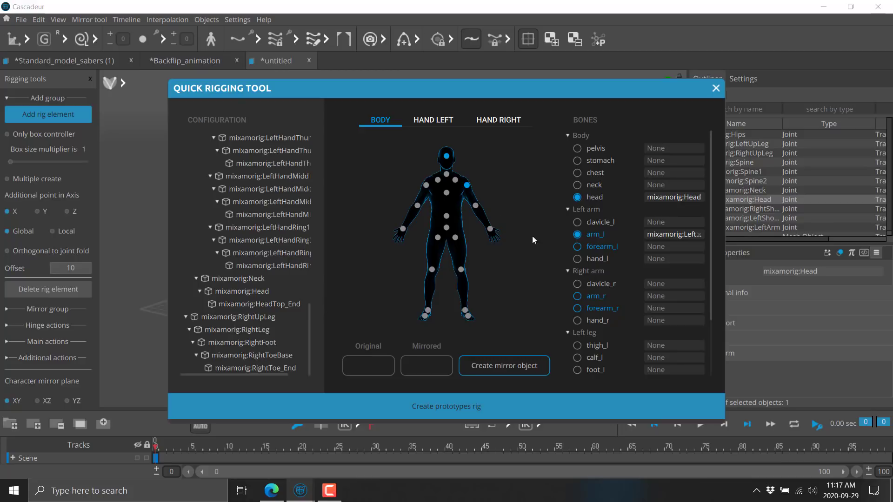
{"action": "left_click", "coordinate": [716, 88]}
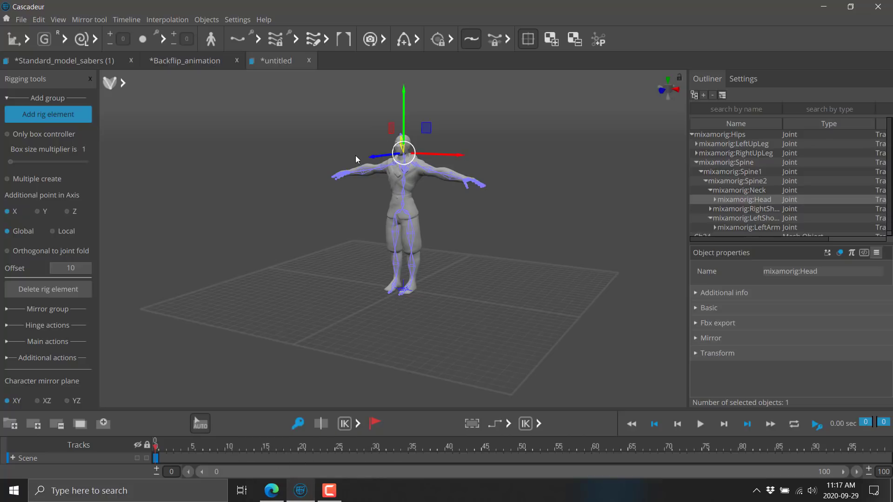
{"action": "left_click", "coordinate": [271, 490]}
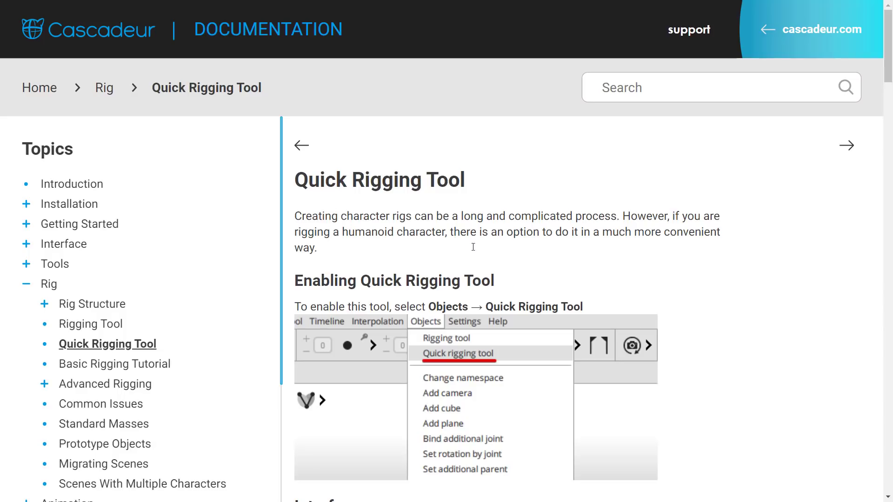
Scroll through the first part of the Quick Rigging Tool documentation article.
{"action": "scroll", "coordinate": [516, 299], "scroll_direction": "down", "scroll_amount": 1}
{"action": "scroll", "coordinate": [517, 299], "scroll_direction": "down", "scroll_amount": 10}
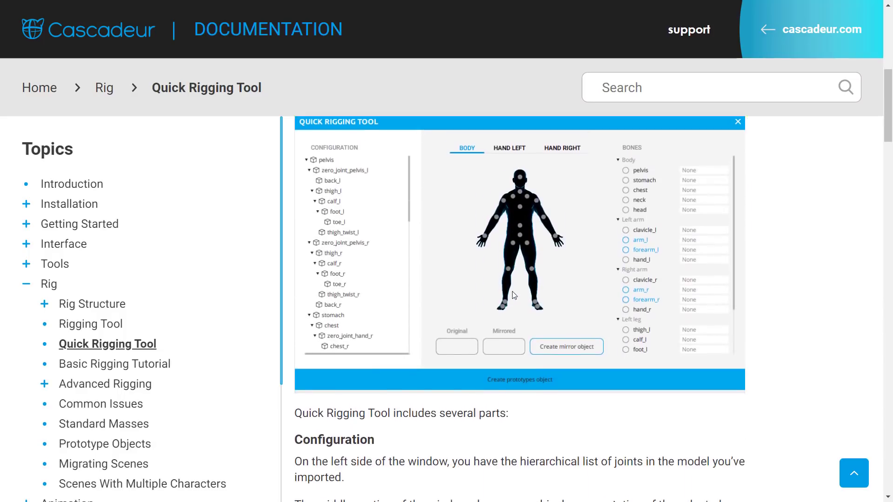
{"action": "scroll", "coordinate": [647, 225], "scroll_direction": "down", "scroll_amount": 8}
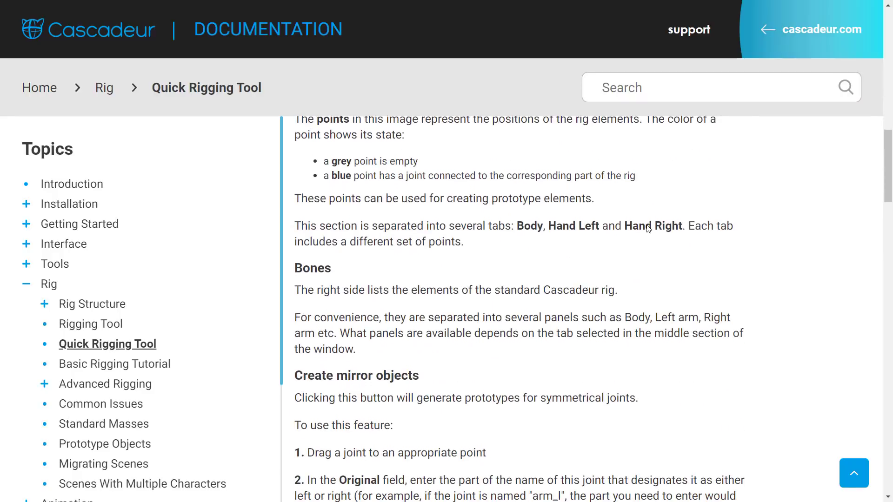
{"action": "scroll", "coordinate": [647, 225], "scroll_direction": "down", "scroll_amount": 6}
{"action": "scroll", "coordinate": [647, 226], "scroll_direction": "up", "scroll_amount": 6}
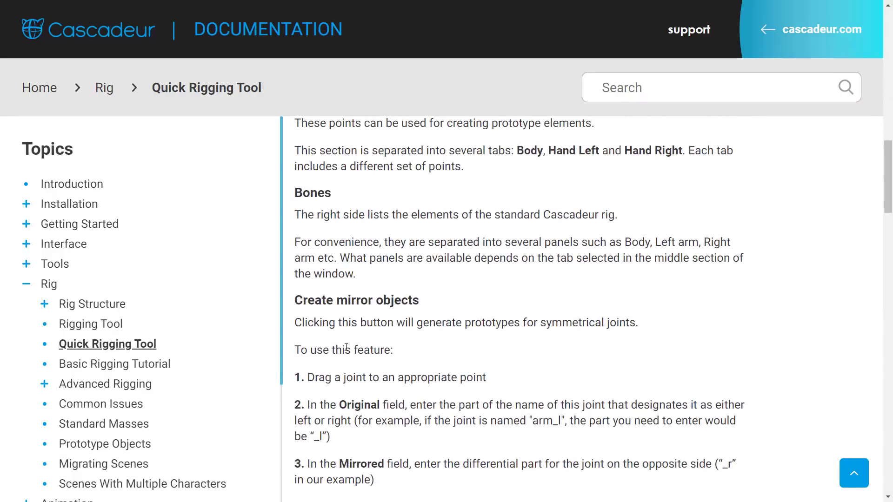
{"action": "scroll", "coordinate": [546, 343], "scroll_direction": "up", "scroll_amount": 6}
{"action": "scroll", "coordinate": [547, 343], "scroll_direction": "up", "scroll_amount": 7}
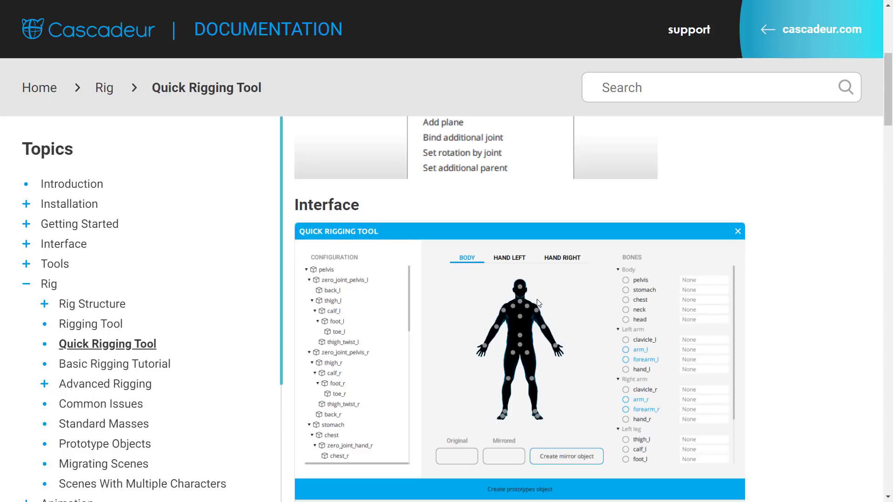
Read on and highlight the passage saying not every joint needs rigging, plus the word 'required'.
{"action": "scroll", "coordinate": [533, 303], "scroll_direction": "down", "scroll_amount": 3}
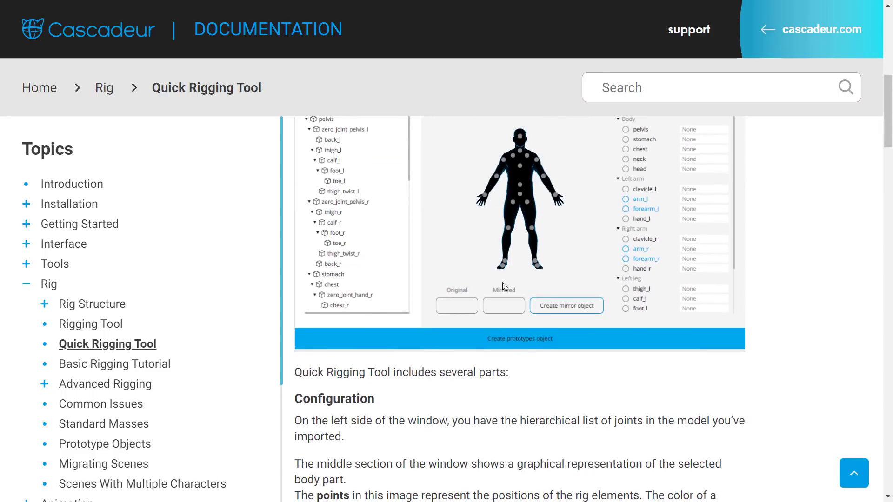
{"action": "scroll", "coordinate": [445, 274], "scroll_direction": "up", "scroll_amount": 2}
{"action": "scroll", "coordinate": [523, 268], "scroll_direction": "down", "scroll_amount": 4}
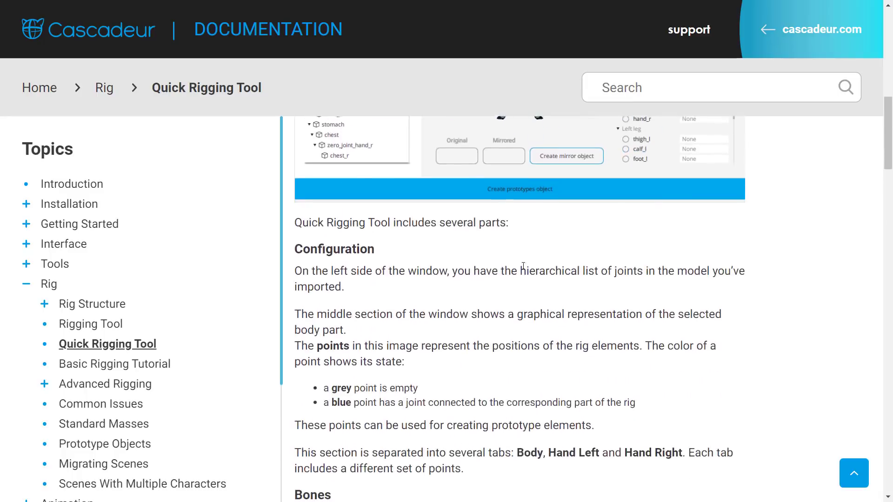
{"action": "scroll", "coordinate": [524, 268], "scroll_direction": "down", "scroll_amount": 15}
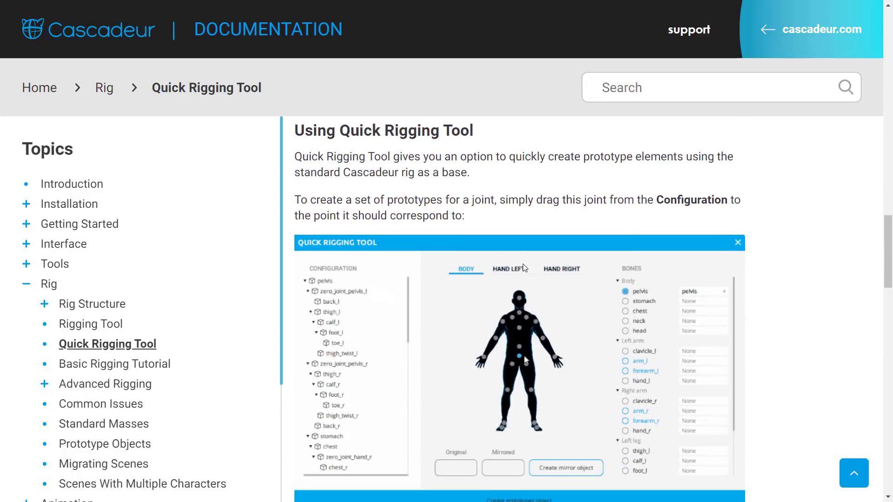
{"action": "scroll", "coordinate": [523, 264], "scroll_direction": "down", "scroll_amount": 12}
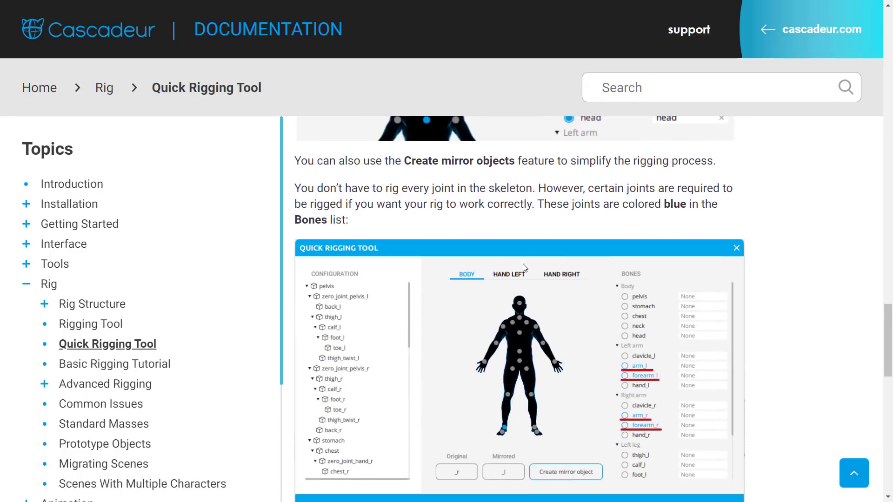
{"action": "scroll", "coordinate": [523, 264], "scroll_direction": "down", "scroll_amount": 13}
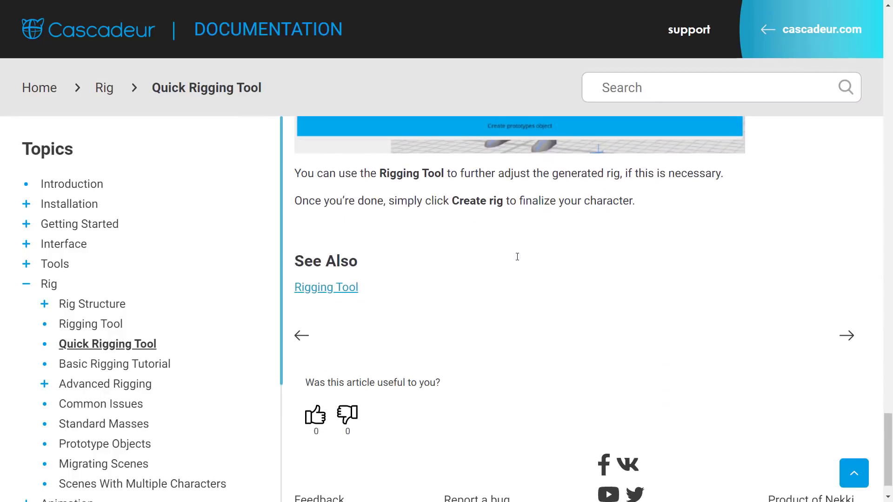
{"action": "scroll", "coordinate": [517, 257], "scroll_direction": "up", "scroll_amount": 16}
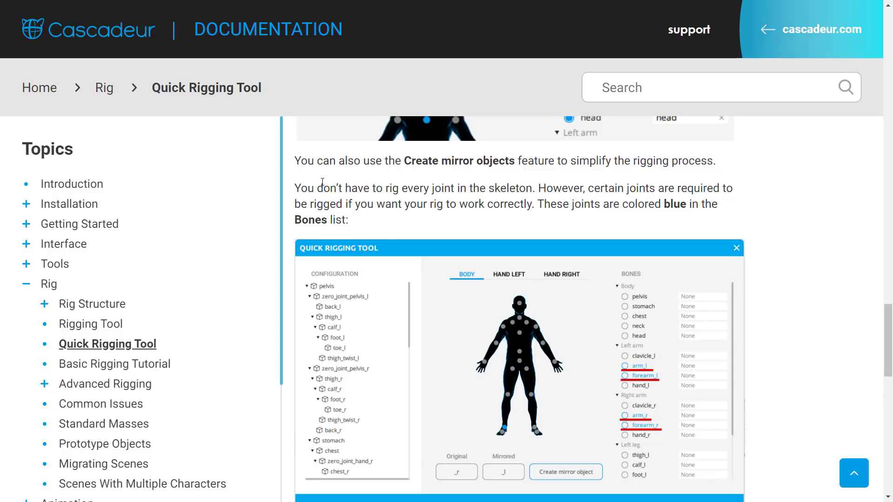
{"action": "left_click_drag", "start_coordinate": [323, 182], "coordinate": [539, 188]}
{"action": "double_click", "coordinate": [697, 188]}
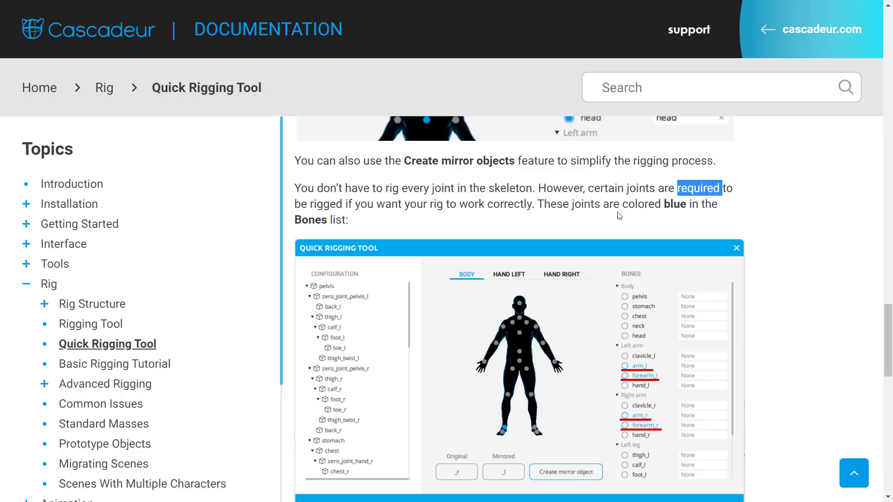
Return to Cascadeur and reopen the Quick rigging tool.
{"action": "key", "text": "alt+Tab"}
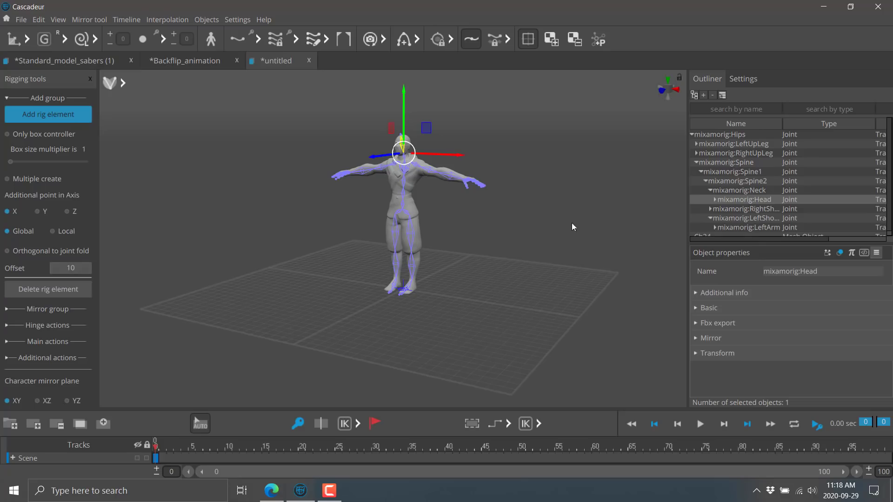
{"action": "left_click", "coordinate": [215, 19]}
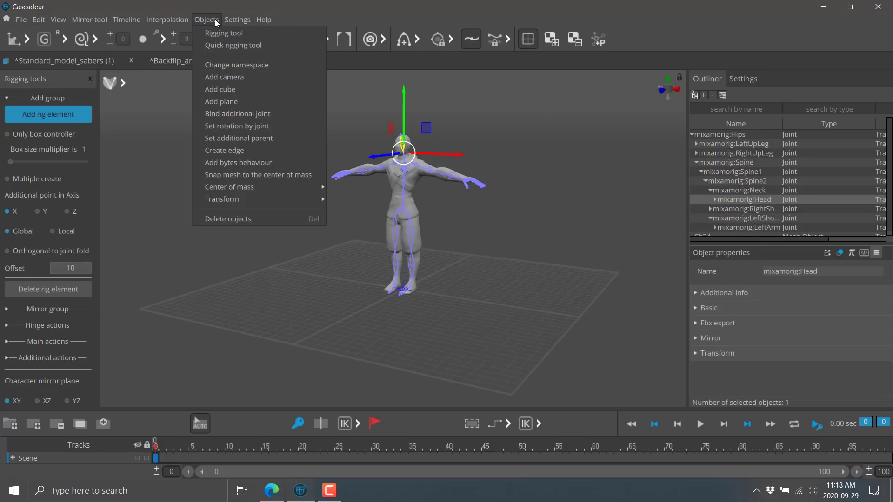
{"action": "left_click", "coordinate": [226, 44]}
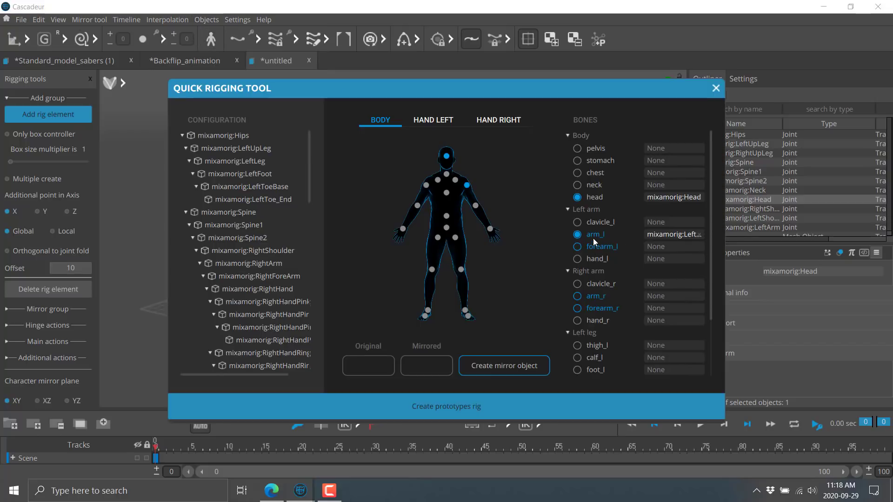
Show the hand finger bones, select RightHandMiddle2, and scroll the tree sideways to reveal full names.
{"action": "scroll", "coordinate": [607, 294], "scroll_direction": "down", "scroll_amount": 3}
{"action": "scroll", "coordinate": [607, 293], "scroll_direction": "up", "scroll_amount": 3}
{"action": "scroll", "coordinate": [610, 285], "scroll_direction": "down", "scroll_amount": 3}
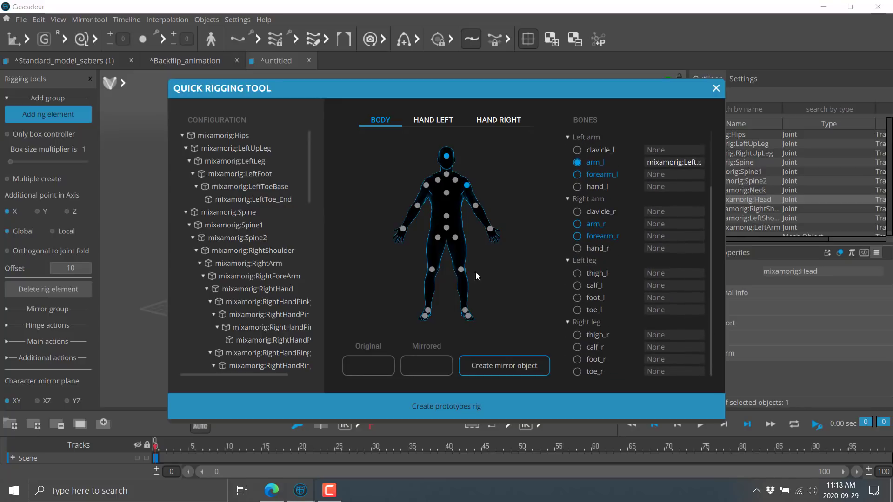
{"action": "left_click", "coordinate": [423, 120]}
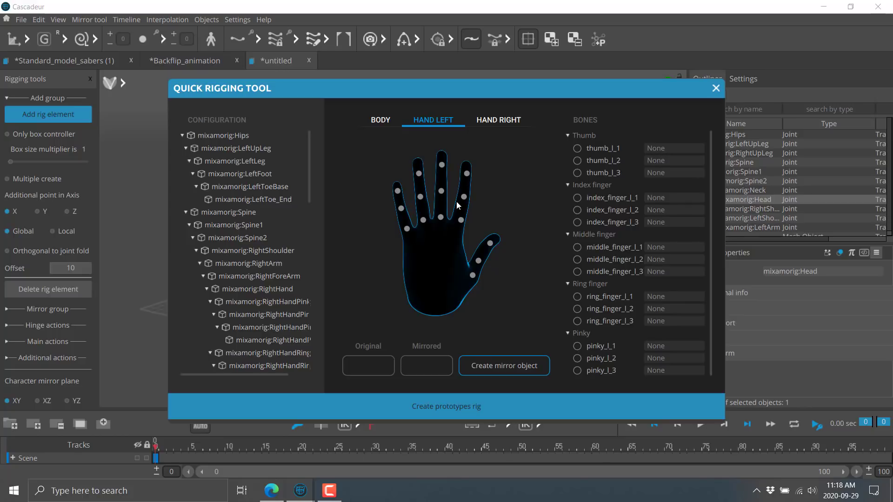
{"action": "scroll", "coordinate": [244, 270], "scroll_direction": "down", "scroll_amount": 5}
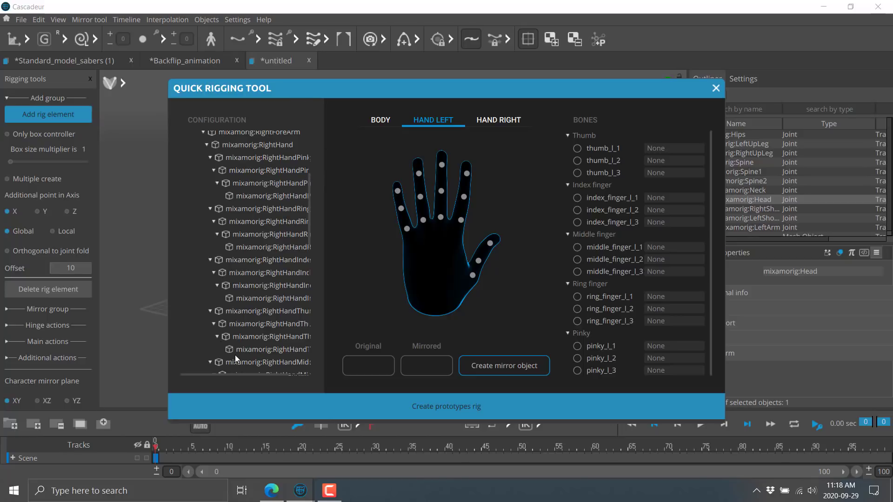
{"action": "left_click", "coordinate": [251, 371]}
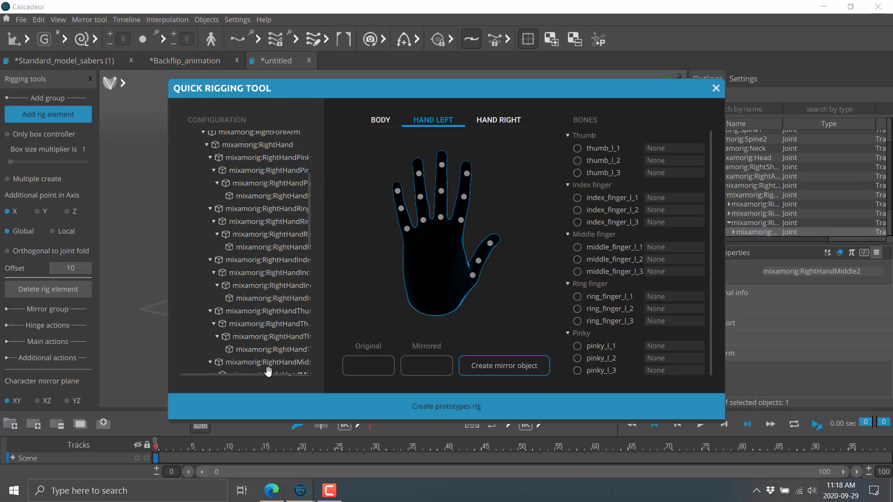
{"action": "scroll", "coordinate": [278, 374], "scroll_direction": "right", "scroll_amount": 2}
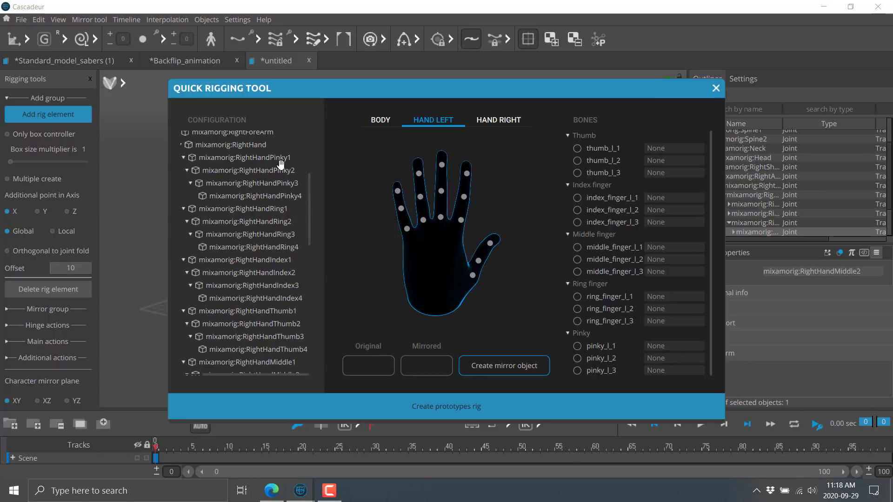
On the Hand Right page, assign RightHandPinky1 to the right pinky base slot.
{"action": "left_click", "coordinate": [275, 160]}
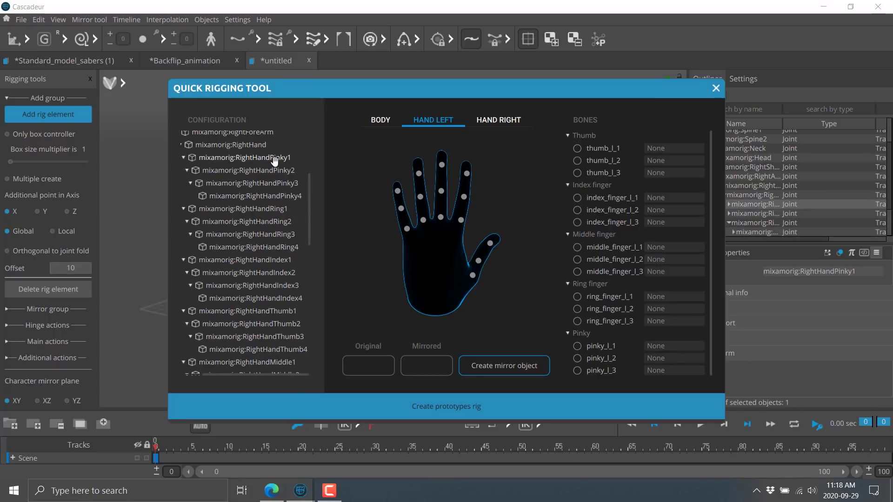
{"action": "left_click", "coordinate": [501, 128]}
{"action": "left_click_drag", "start_coordinate": [263, 158], "coordinate": [491, 197]}
{"action": "left_click_drag", "start_coordinate": [508, 230], "coordinate": [493, 211]}
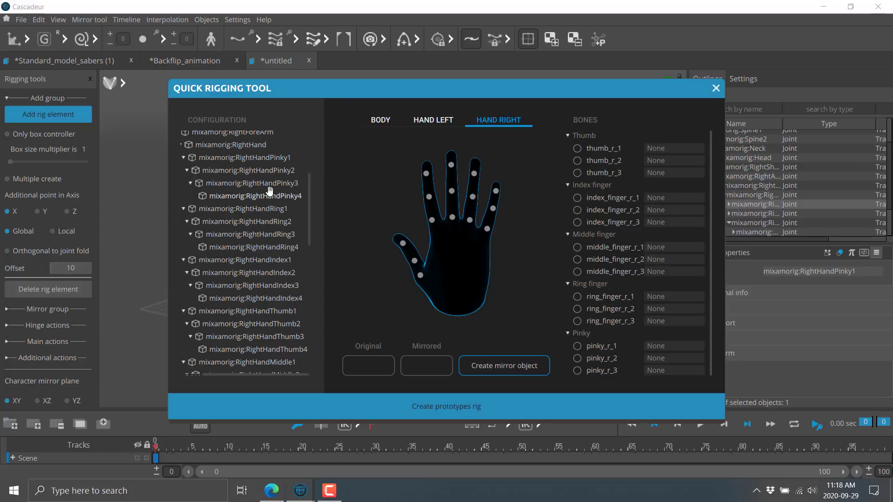
Assign RightHandPinky3 to pinky_r_3, close the tool, and bring the documentation forward.
{"action": "left_click_drag", "start_coordinate": [258, 183], "coordinate": [601, 370]}
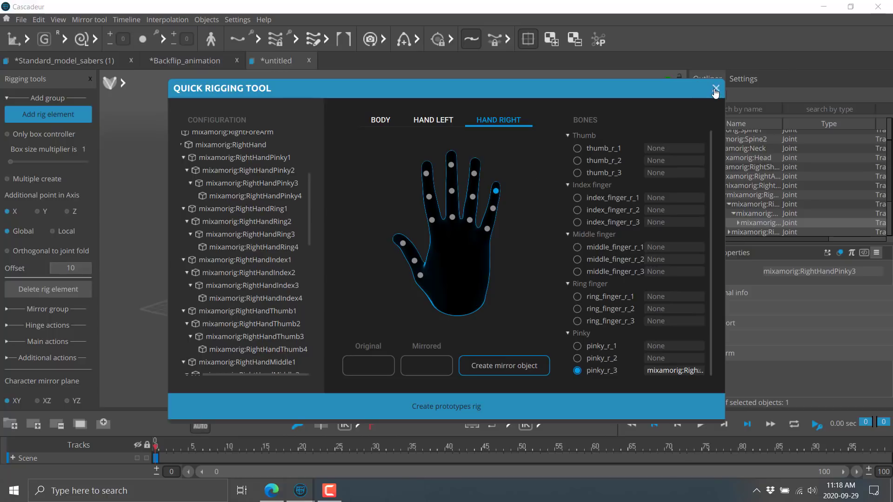
{"action": "left_click", "coordinate": [719, 88]}
{"action": "left_click", "coordinate": [280, 492]}
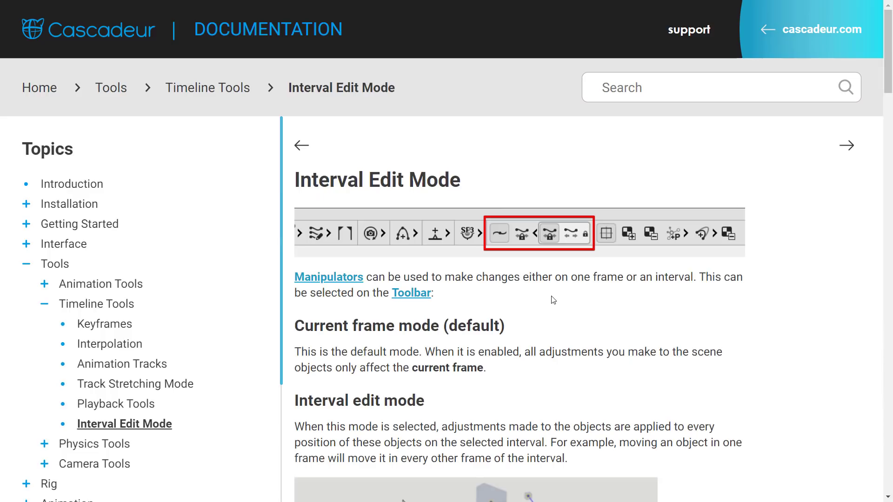
{"action": "scroll", "coordinate": [464, 235], "scroll_direction": "down", "scroll_amount": 3}
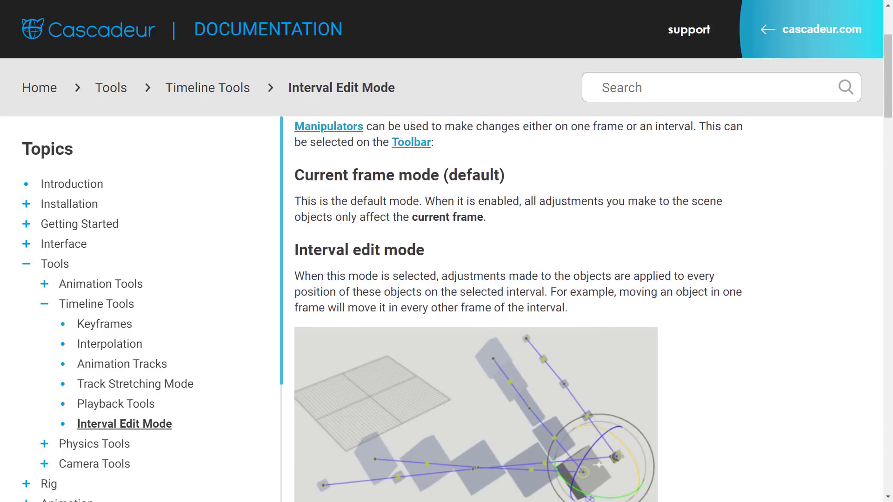
{"action": "scroll", "coordinate": [307, 199], "scroll_direction": "down", "scroll_amount": 2}
{"action": "left_click_drag", "start_coordinate": [307, 199], "coordinate": [574, 201]}
{"action": "left_click", "coordinate": [574, 198]}
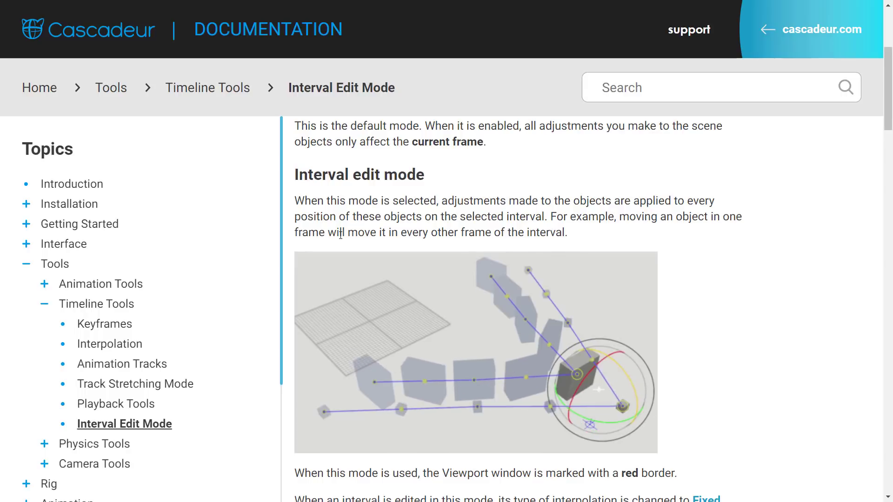
{"action": "scroll", "coordinate": [447, 233], "scroll_direction": "down", "scroll_amount": 2}
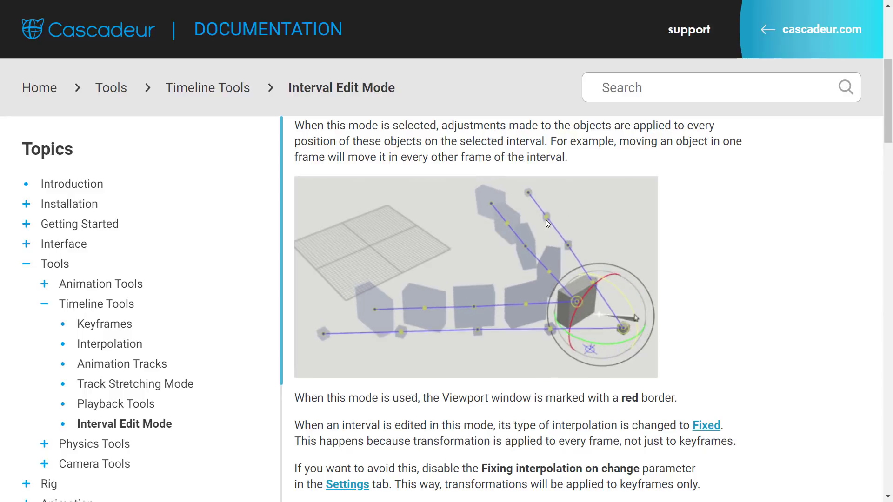
Go back to the Ballistic Trajectory page, highlight its controls sentence, then Alt+Tab to Cascadeur.
{"action": "key", "text": "alt+Left"}
{"action": "scroll", "coordinate": [636, 241], "scroll_direction": "down", "scroll_amount": 6}
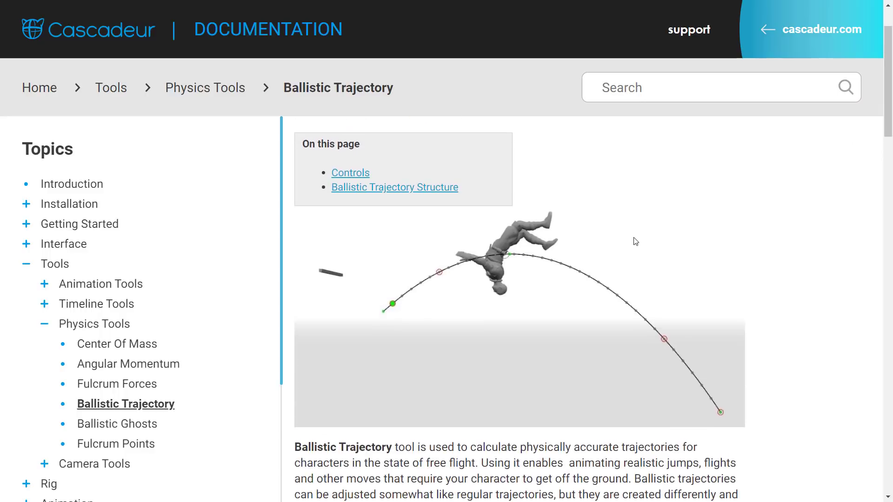
{"action": "scroll", "coordinate": [635, 240], "scroll_direction": "down", "scroll_amount": 2}
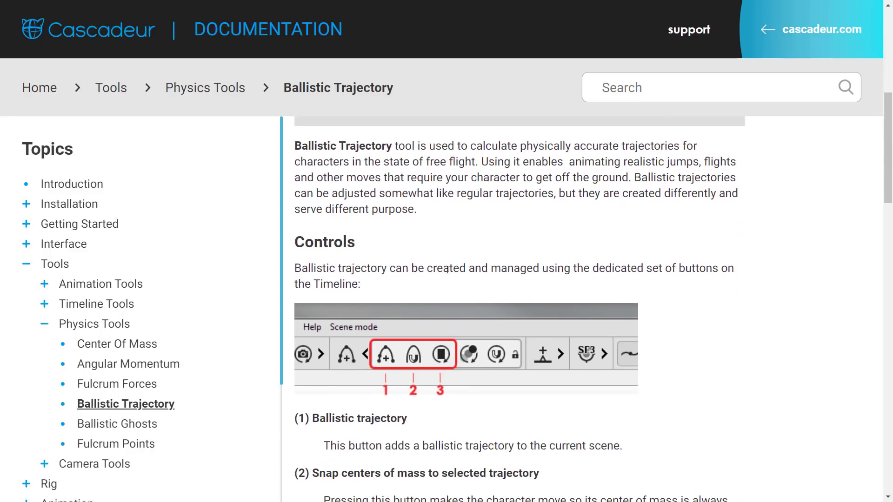
{"action": "left_click_drag", "start_coordinate": [358, 264], "coordinate": [454, 278]}
{"action": "left_click", "coordinate": [402, 303]}
{"action": "key", "text": "alt+Tab"}
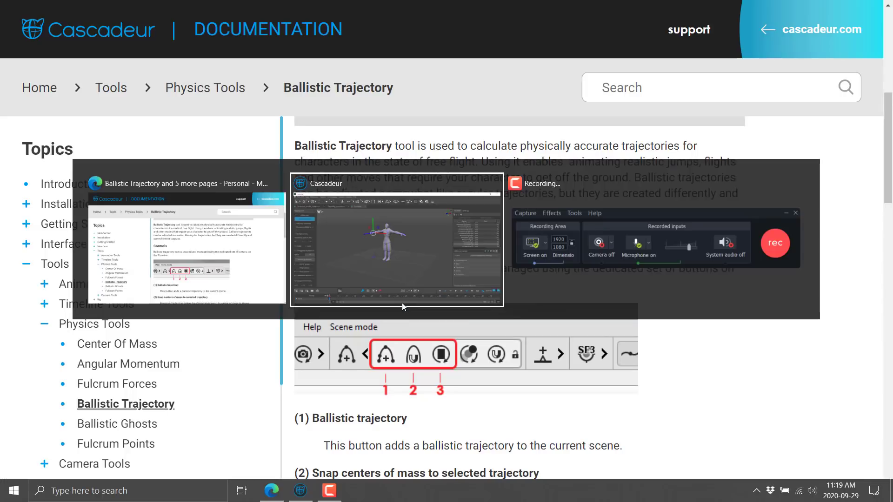
Rewind the Backflip_animation scene to frame 46, then bring the Ballistic Trajectory documentation back.
{"action": "left_click", "coordinate": [195, 66]}
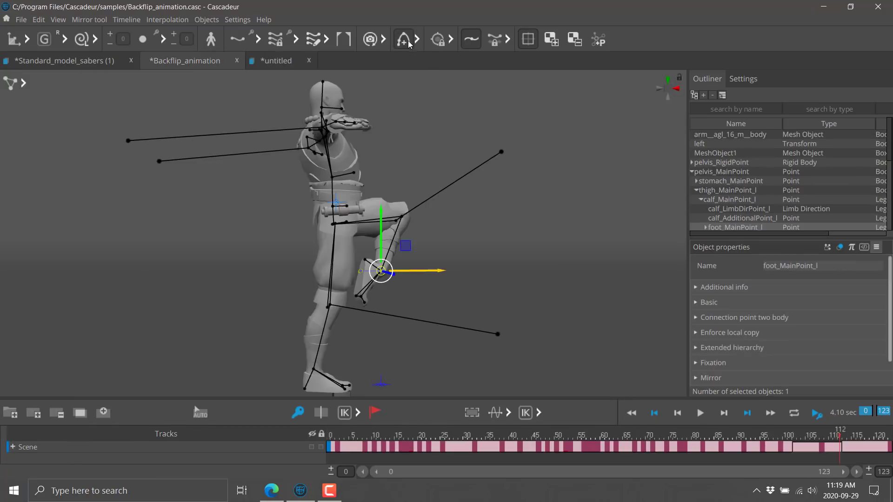
{"action": "mouse_move", "coordinate": [408, 43]}
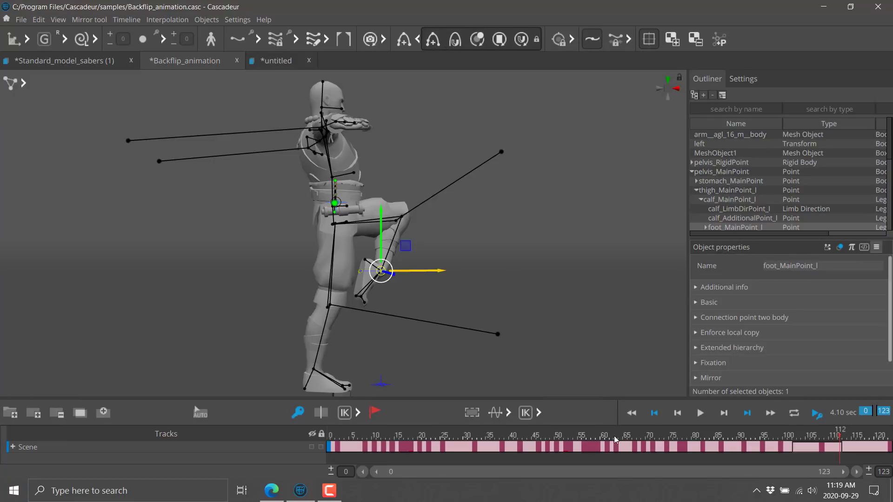
{"action": "left_click_drag", "start_coordinate": [627, 446], "coordinate": [538, 447]}
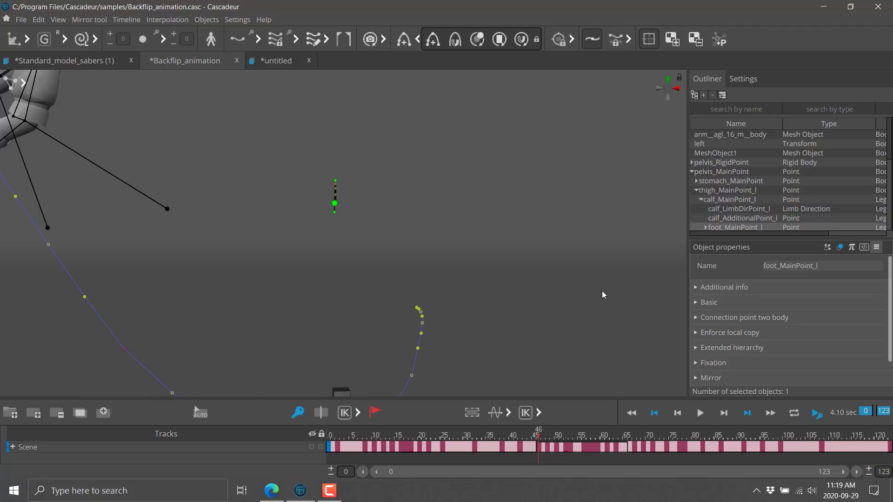
{"action": "left_click", "coordinate": [272, 491]}
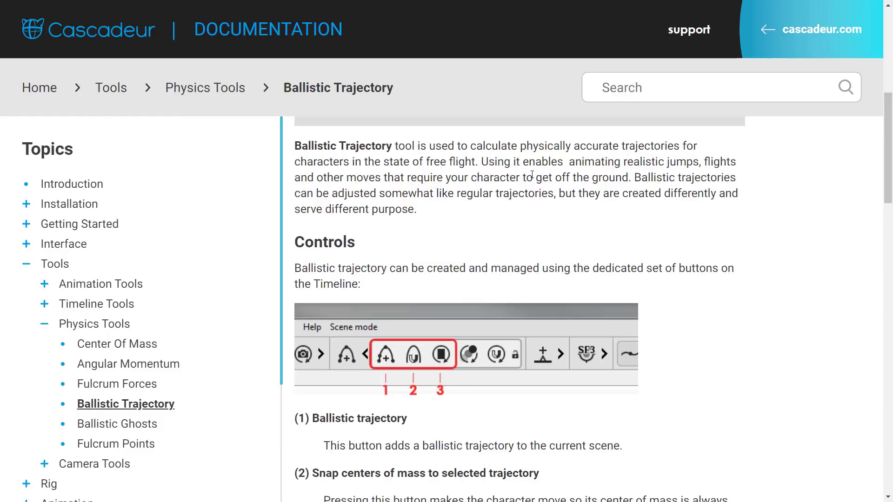
Switch to the cascadeur.com tab and view its 'Software for physics-based character animation' header.
{"action": "key", "text": "ctrl+Tab"}
{"action": "mouse_move", "coordinate": [473, 3]}
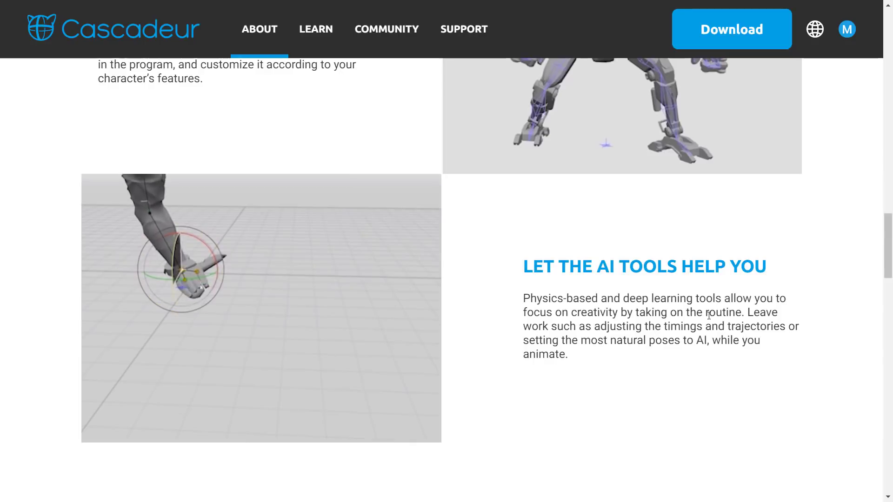
{"action": "scroll", "coordinate": [709, 328], "scroll_direction": "up", "scroll_amount": 20}
{"action": "scroll", "coordinate": [707, 339], "scroll_direction": "up", "scroll_amount": 10}
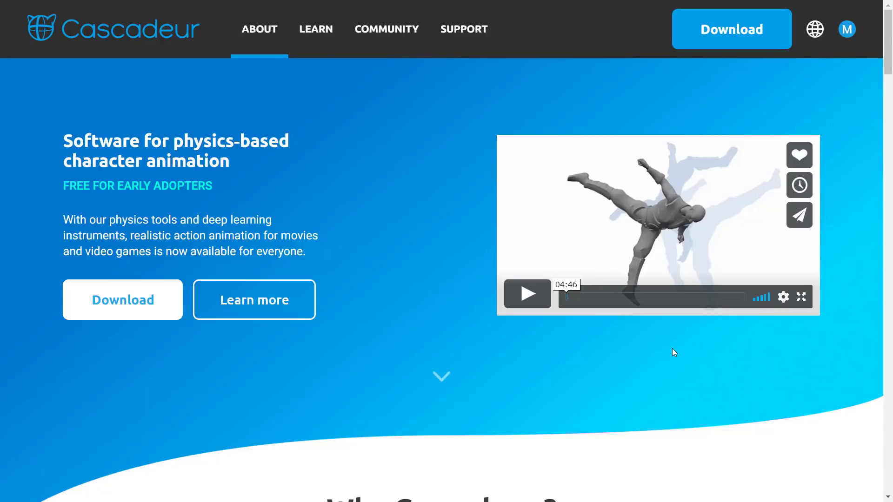
{"action": "scroll", "coordinate": [569, 351], "scroll_direction": "down", "scroll_amount": 2}
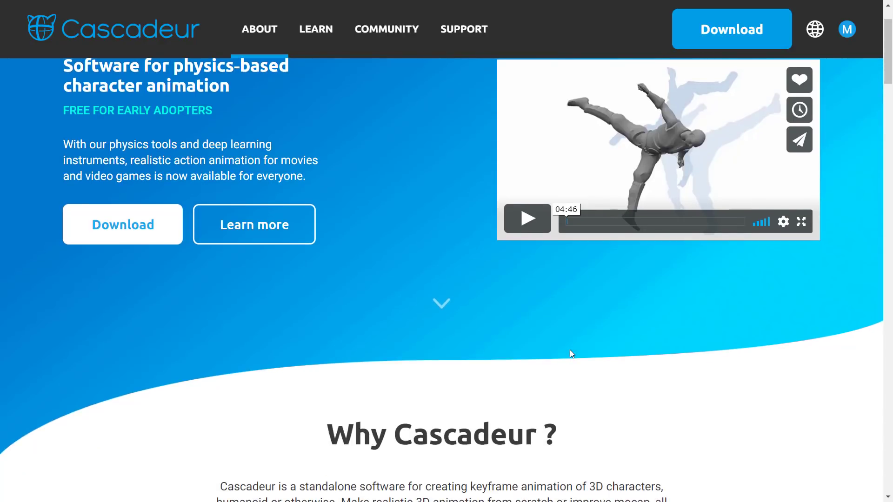
{"action": "key", "text": "ctrl+w"}
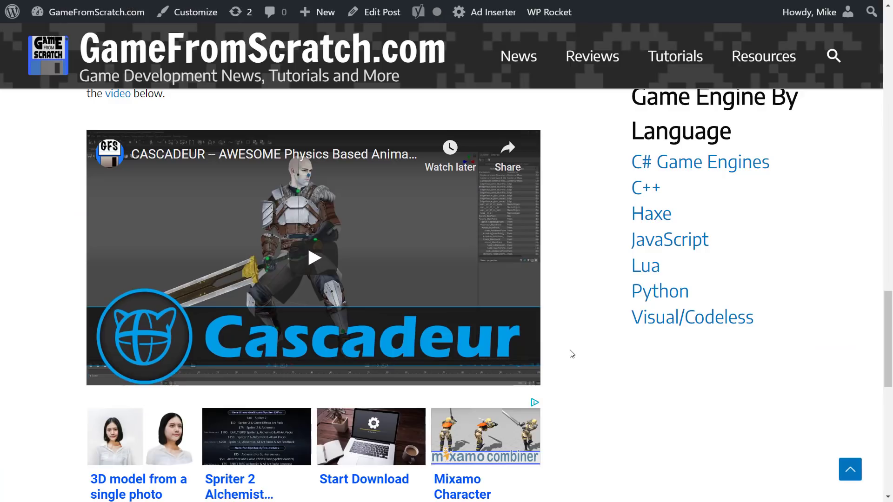
{"action": "key", "text": "ctrl+Tab"}
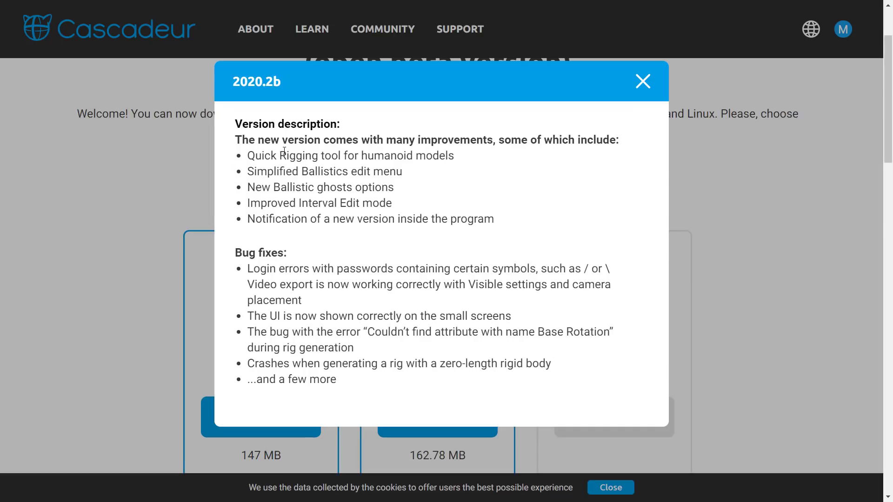
{"action": "left_click_drag", "start_coordinate": [284, 154], "coordinate": [471, 150]}
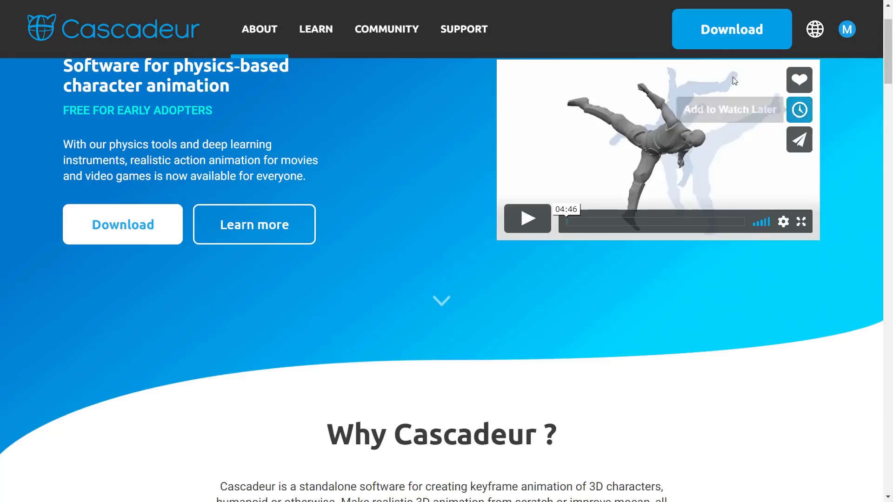
Open the open beta download page and highlight the Windows build's 147 MB file size.
{"action": "left_click", "coordinate": [732, 29]}
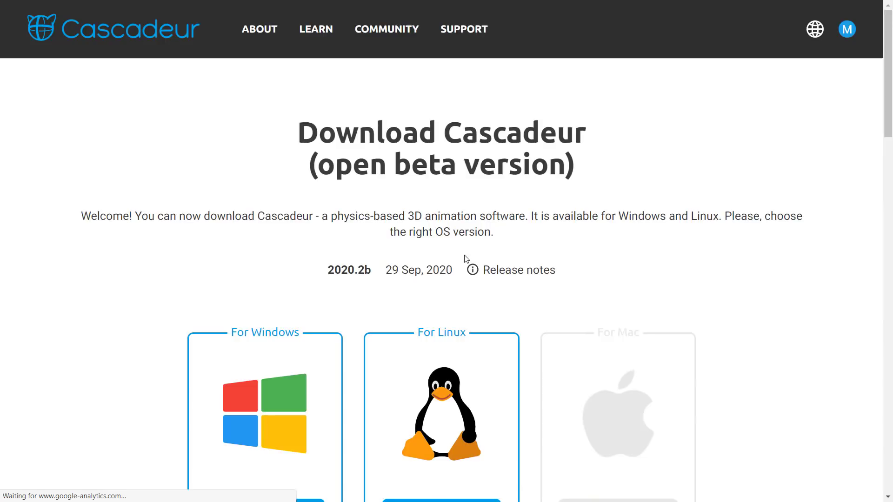
{"action": "scroll", "coordinate": [465, 259], "scroll_direction": "down", "scroll_amount": 3}
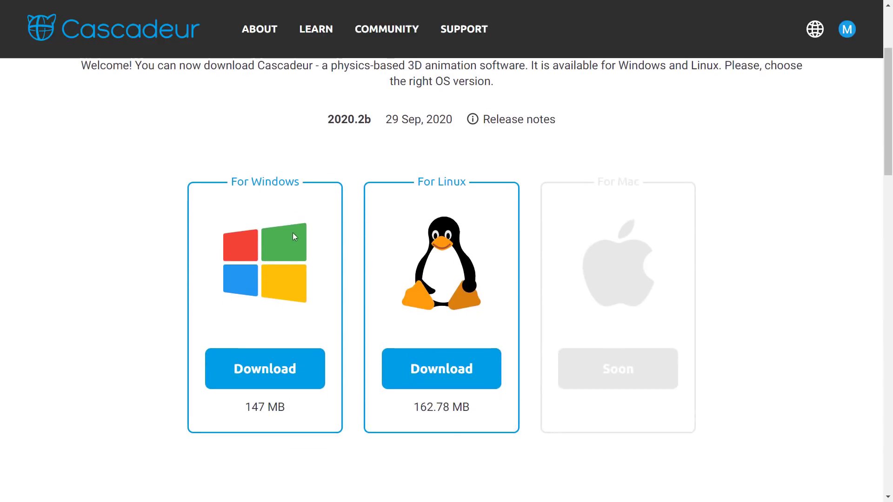
{"action": "scroll", "coordinate": [347, 222], "scroll_direction": "down", "scroll_amount": 2}
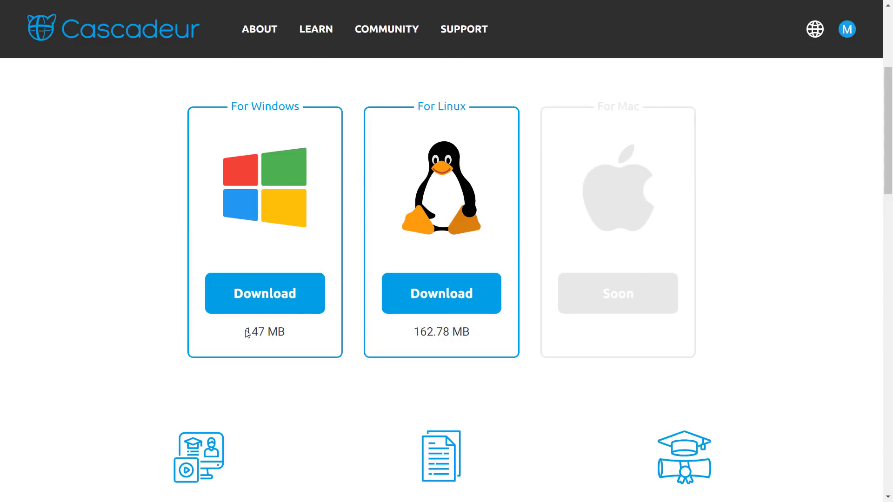
{"action": "left_click_drag", "start_coordinate": [250, 332], "coordinate": [303, 335]}
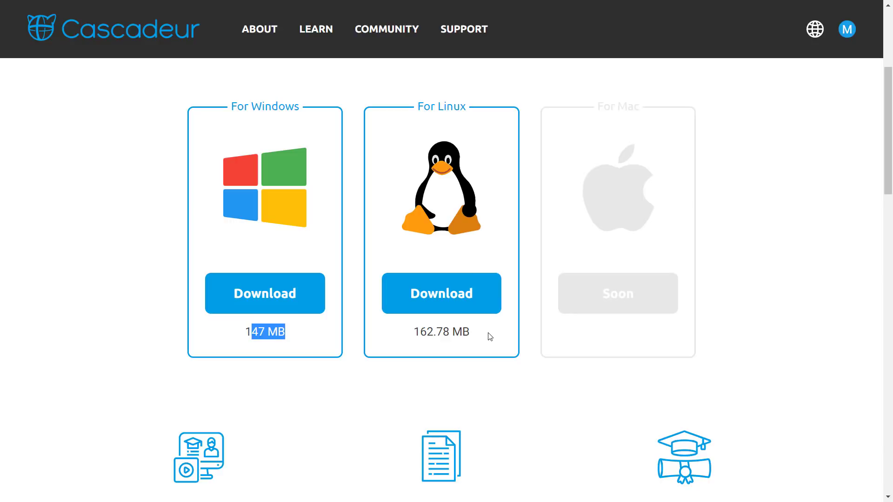